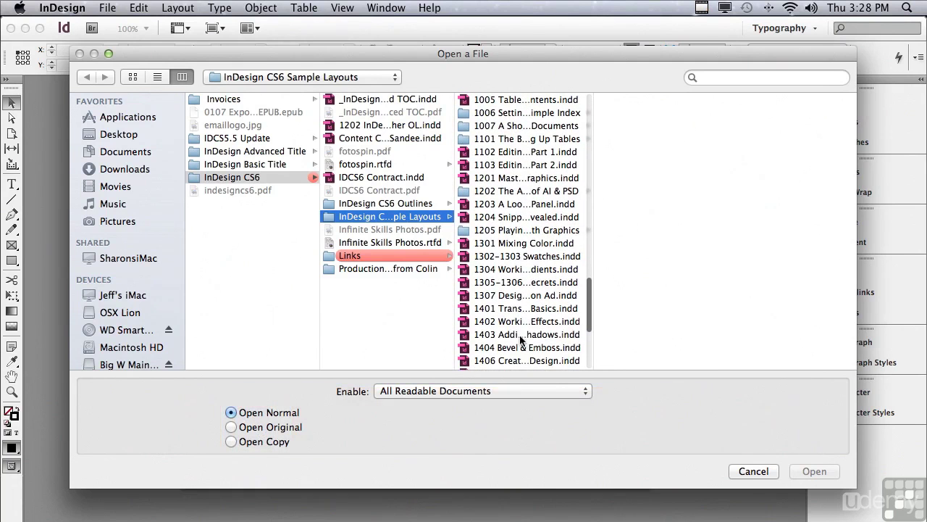
Step: Open the document 1403 Adding Transparent Shadows.indd from the InDesign CS6 Sample Layouts folder
{"action": "left_click", "coordinate": [519, 334]}
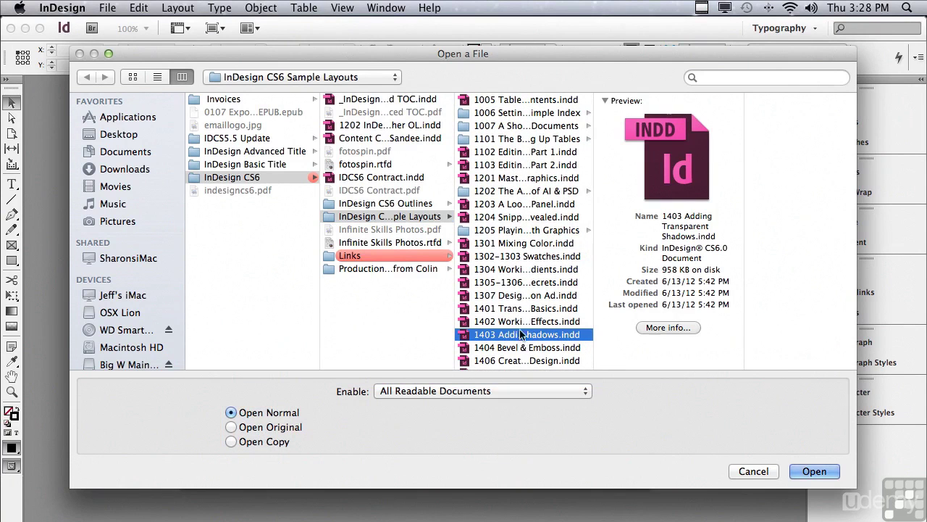
{"action": "left_click", "coordinate": [795, 470]}
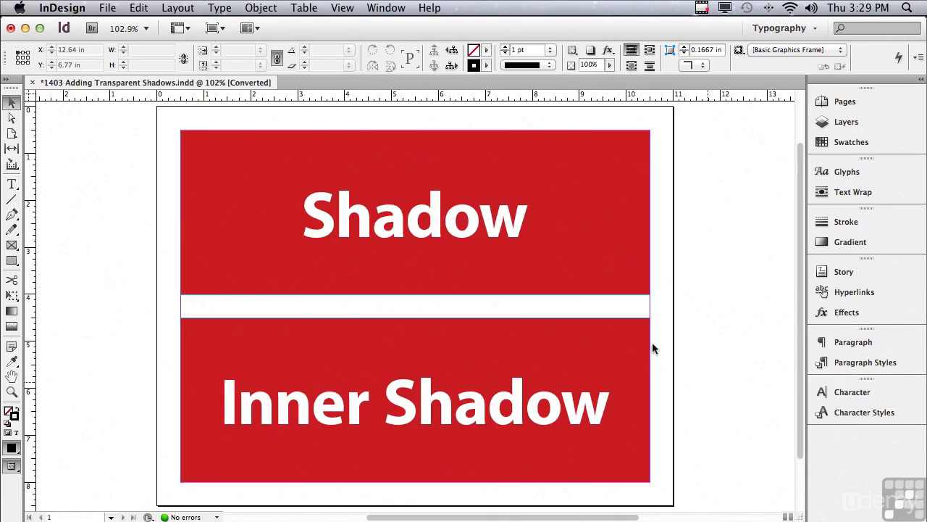
Step: Select the upper red frame containing the word Shadow and display its Effects settings
{"action": "left_click", "coordinate": [319, 149]}
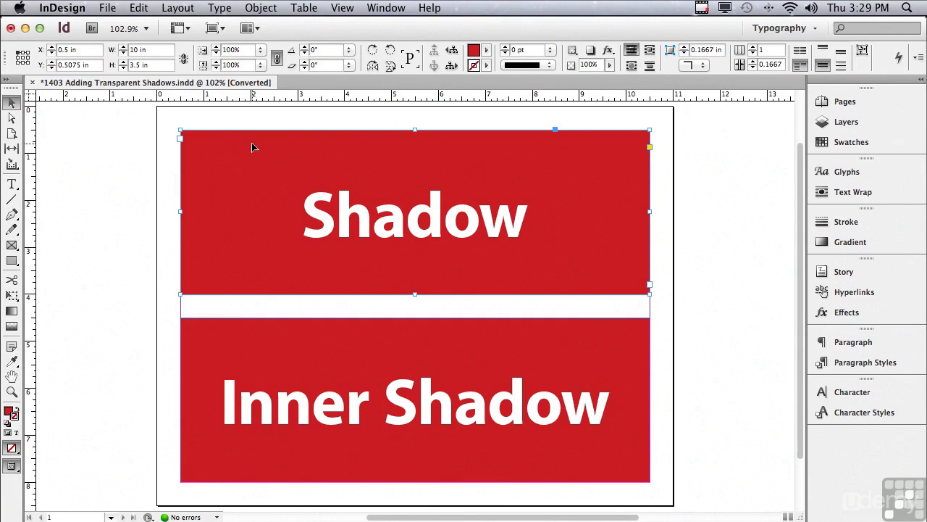
{"action": "left_click", "coordinate": [848, 314]}
{"action": "scroll", "coordinate": [800, 239], "scroll_direction": "down", "scroll_amount": 2}
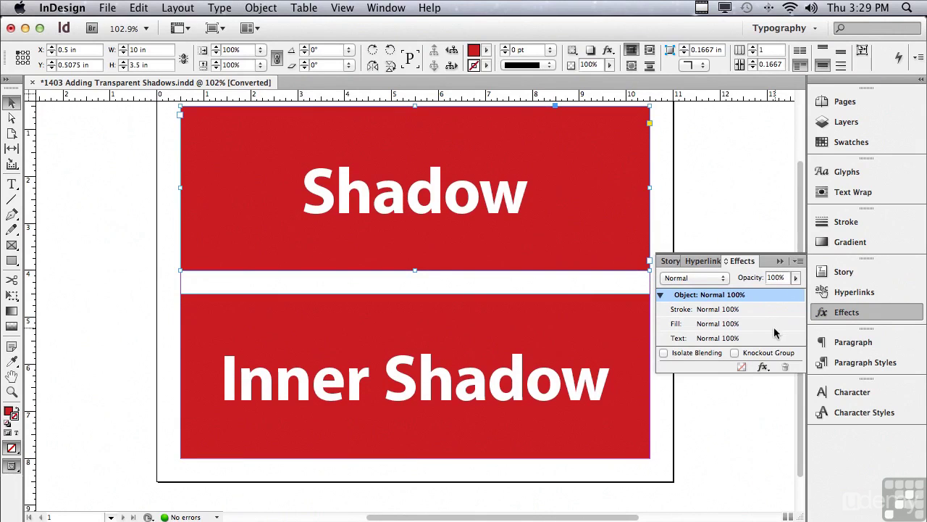
Step: Try a drop shadow with default settings on the whole upper frame as an object, previewing it on the page
{"action": "left_click", "coordinate": [762, 367]}
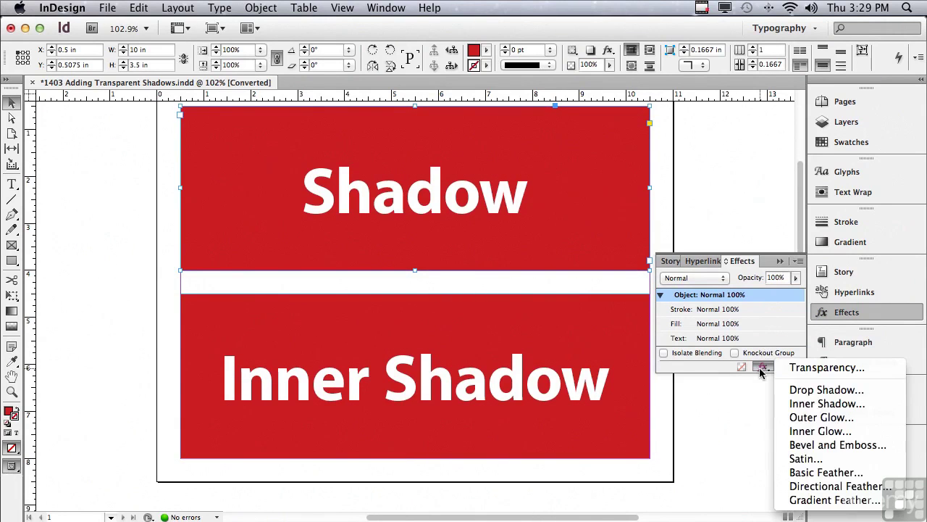
{"action": "left_click", "coordinate": [797, 389]}
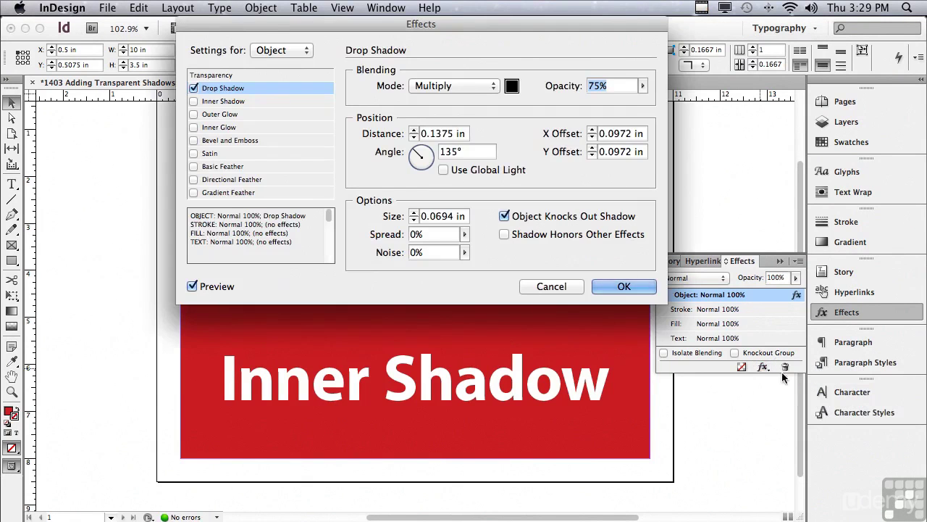
{"action": "left_click_drag", "start_coordinate": [289, 23], "coordinate": [273, 317]}
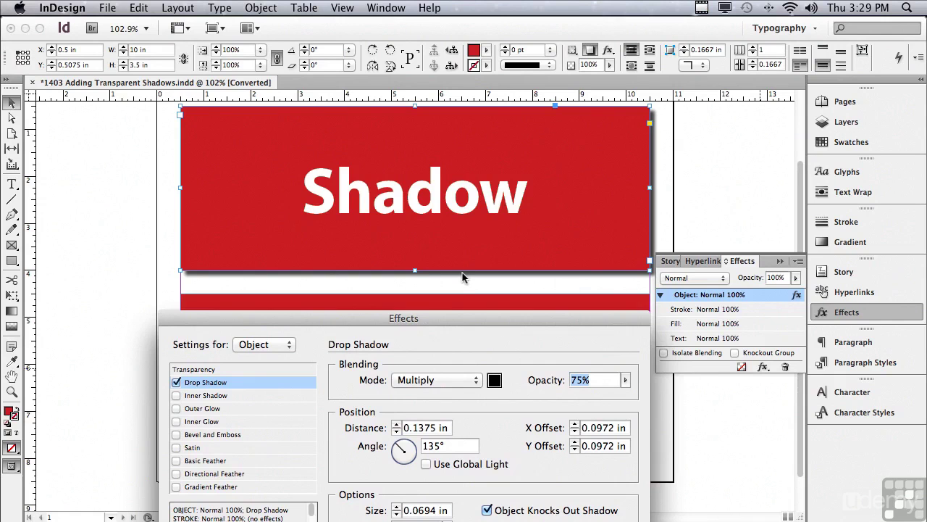
{"action": "left_click_drag", "start_coordinate": [458, 312], "coordinate": [437, 143]}
{"action": "left_click", "coordinate": [489, 414]}
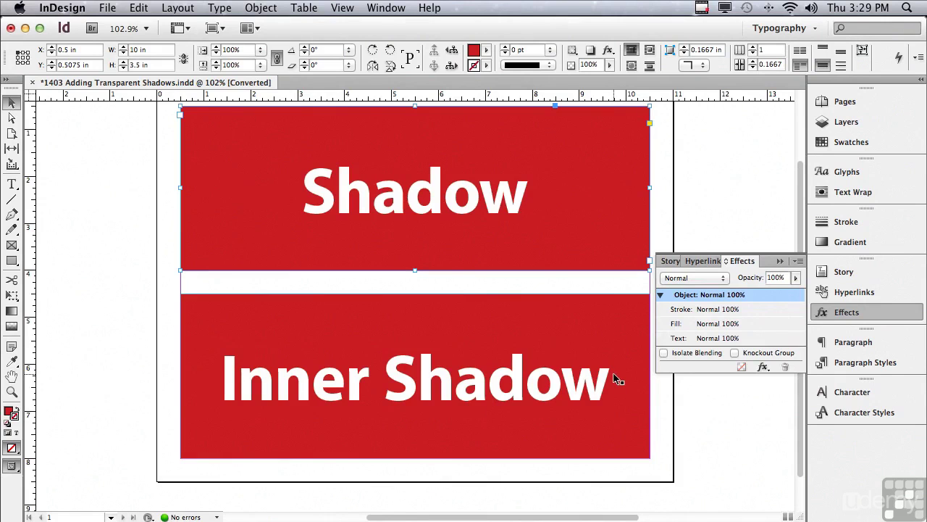
Step: Apply a drop shadow to only the text of the upper frame and set the shadow's opacity to 55%
{"action": "left_click", "coordinate": [680, 340]}
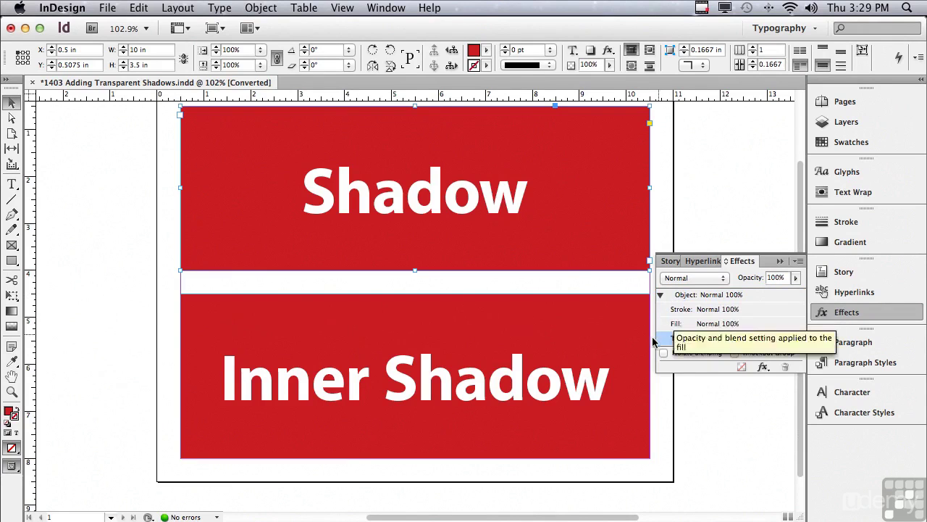
{"action": "left_click", "coordinate": [681, 310]}
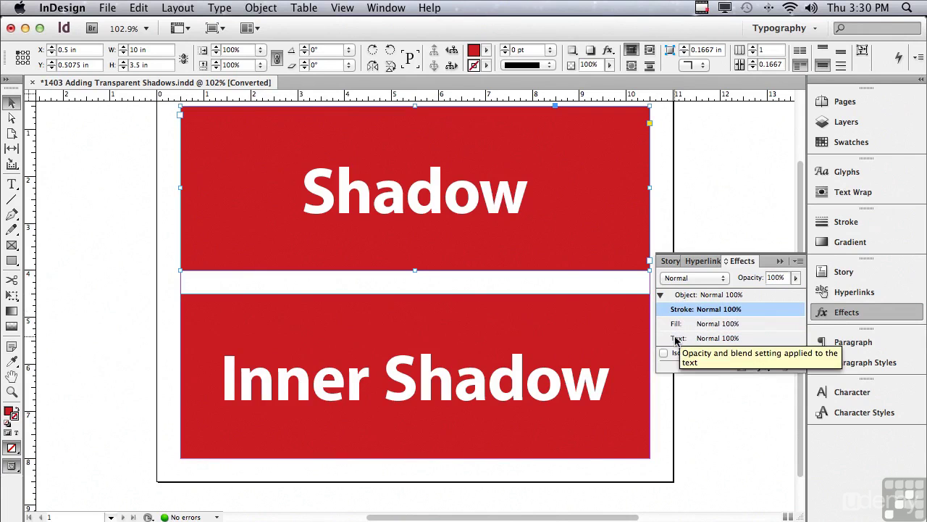
{"action": "left_click", "coordinate": [678, 324]}
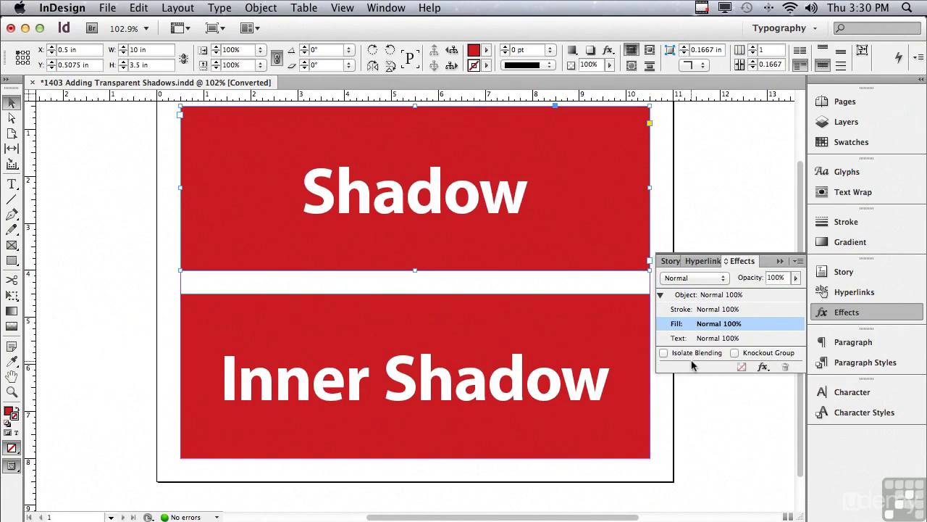
{"action": "left_click", "coordinate": [677, 338]}
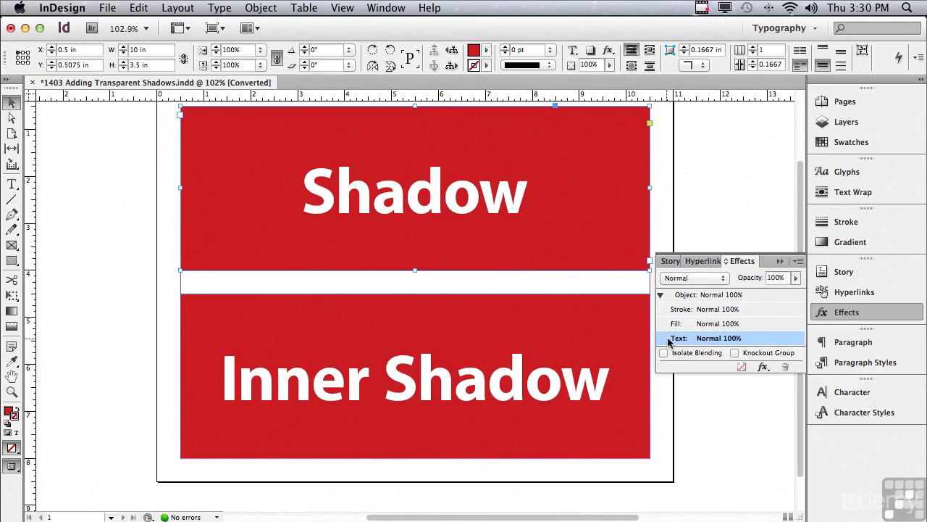
{"action": "left_click", "coordinate": [762, 367]}
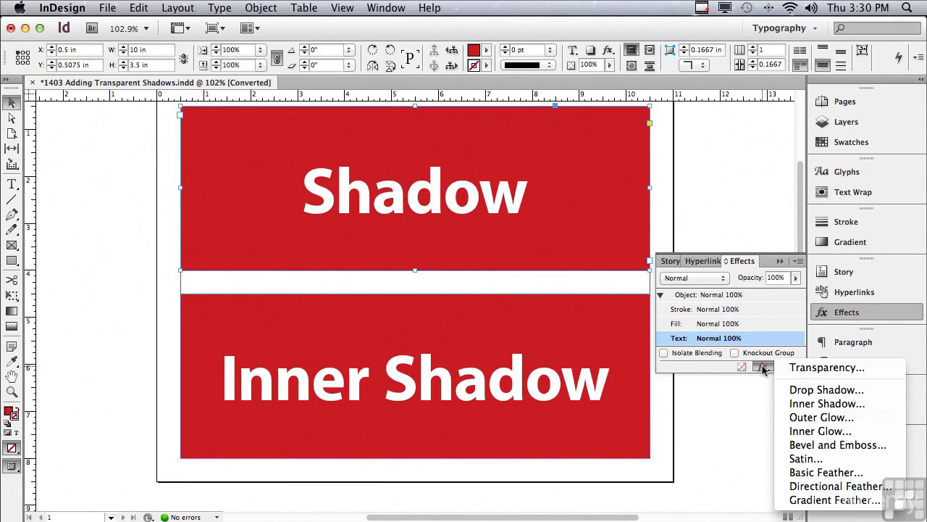
{"action": "left_click", "coordinate": [805, 391]}
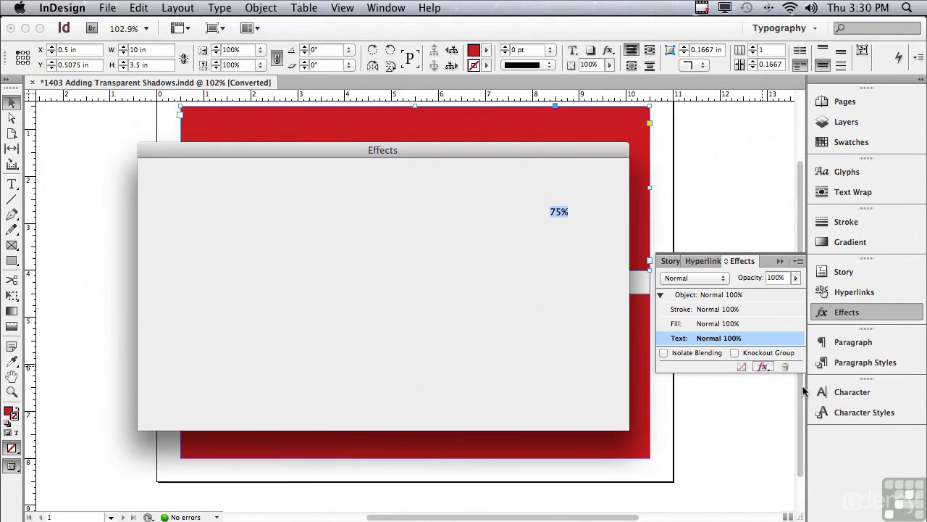
{"action": "left_click_drag", "start_coordinate": [315, 149], "coordinate": [349, 244]}
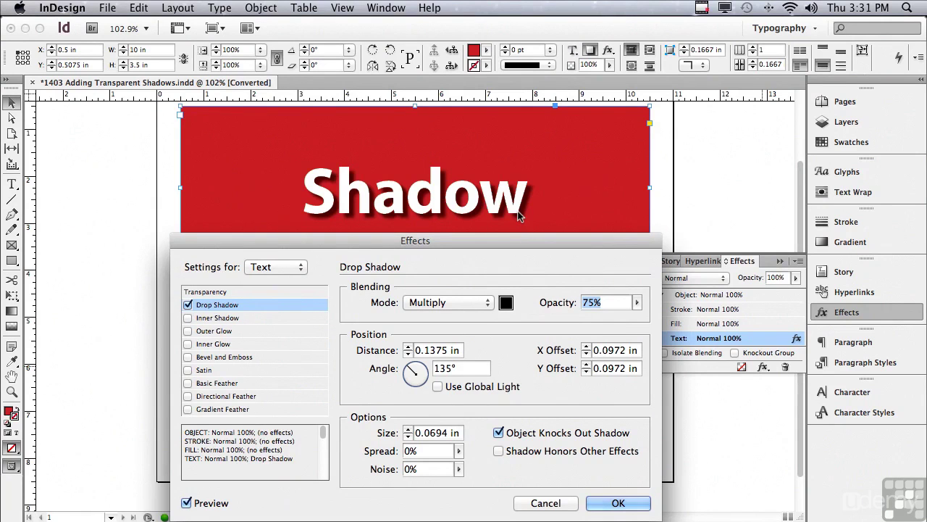
{"action": "left_click", "coordinate": [636, 304]}
{"action": "left_click_drag", "start_coordinate": [635, 317], "coordinate": [621, 324]}
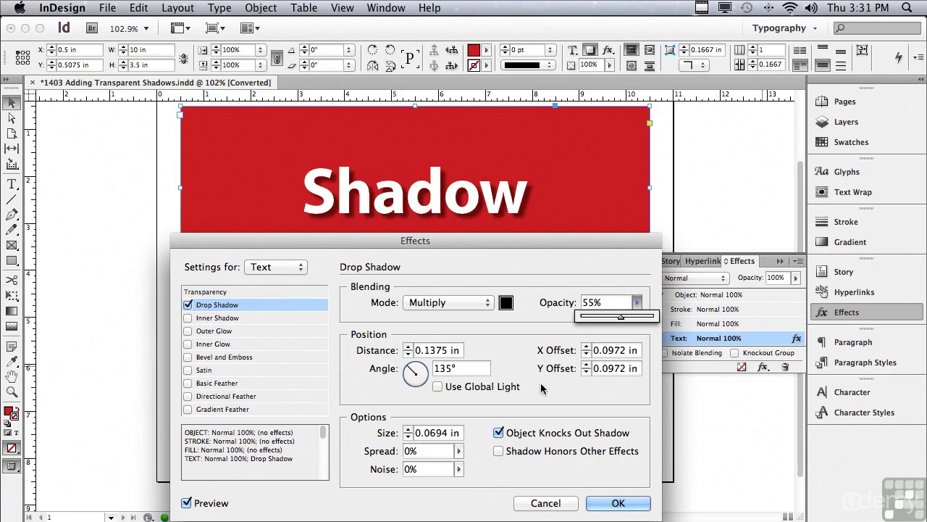
Step: Try different X and Y offsets for the text's drop shadow, ending with 0.125 in for both
{"action": "left_click", "coordinate": [587, 347]}
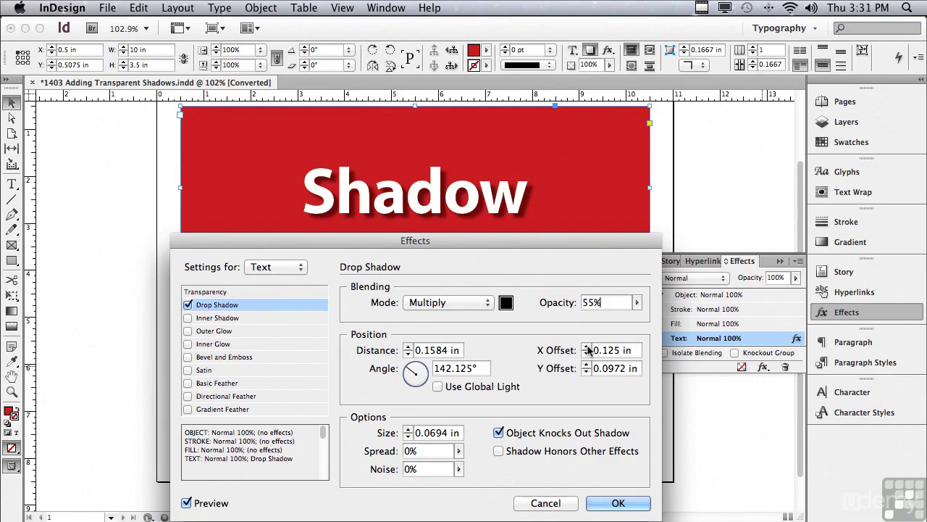
{"action": "left_click", "coordinate": [588, 347]}
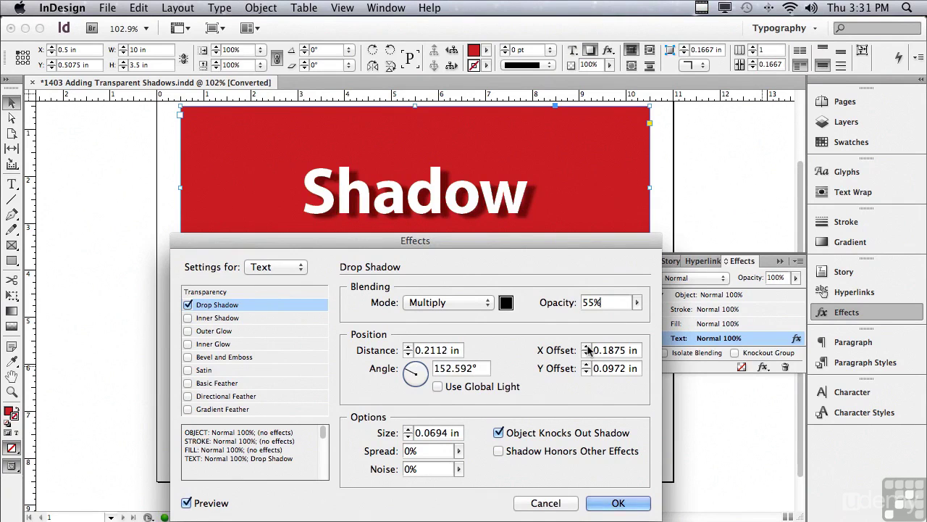
{"action": "left_click", "coordinate": [587, 354]}
{"action": "left_click", "coordinate": [588, 354]}
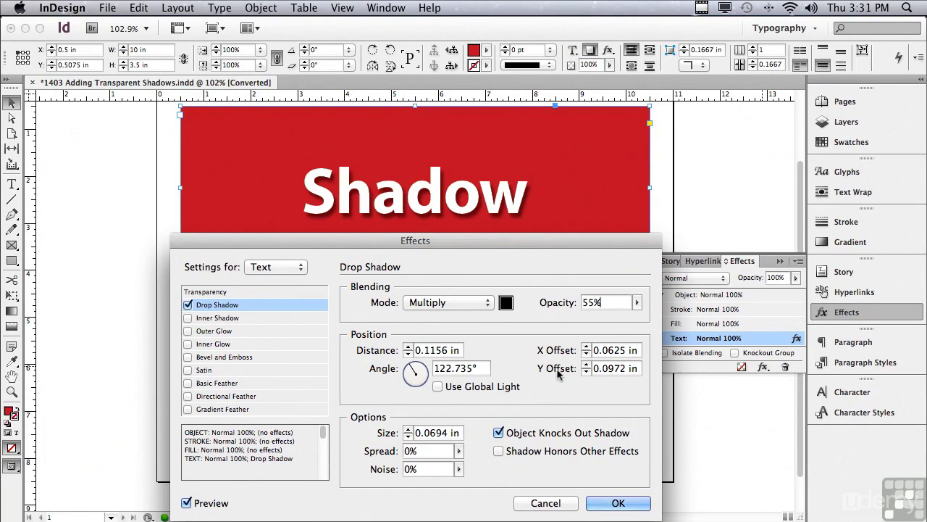
{"action": "left_click", "coordinate": [587, 365]}
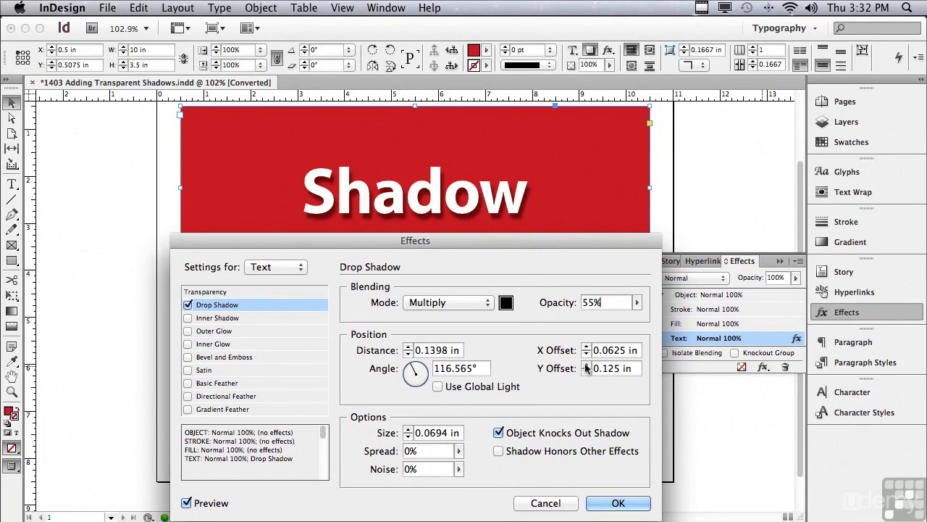
{"action": "left_click", "coordinate": [587, 372]}
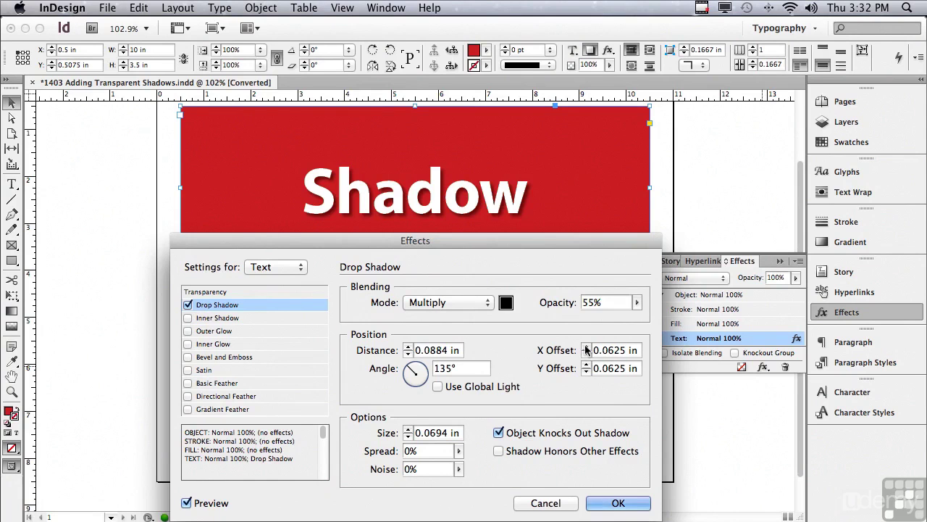
{"action": "left_click", "coordinate": [586, 348]}
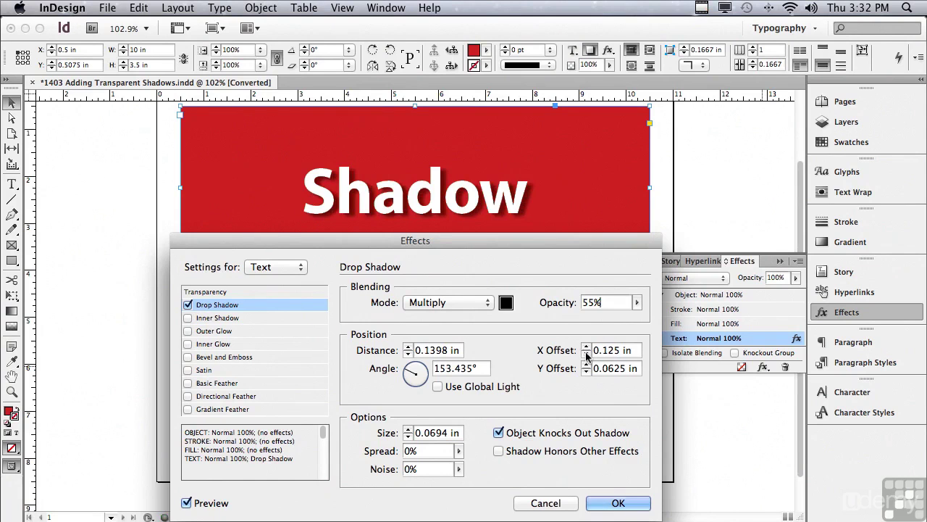
{"action": "left_click", "coordinate": [587, 365]}
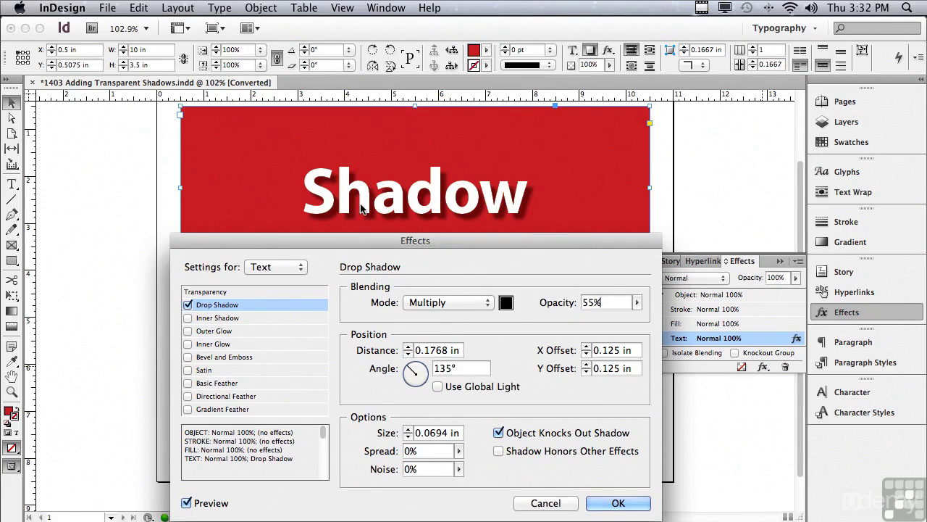
Step: Try larger distances for the text's drop shadow, up to 0.375 in, and settle on a distance of 0.1875 in
{"action": "left_click", "coordinate": [408, 347]}
{"action": "left_click", "coordinate": [408, 347]}
{"action": "left_click", "coordinate": [408, 347]}
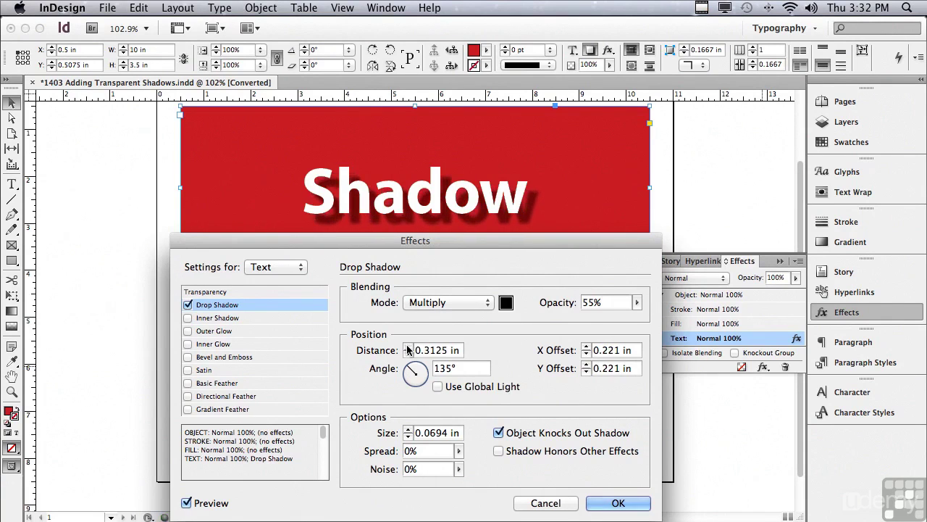
{"action": "left_click", "coordinate": [408, 347]}
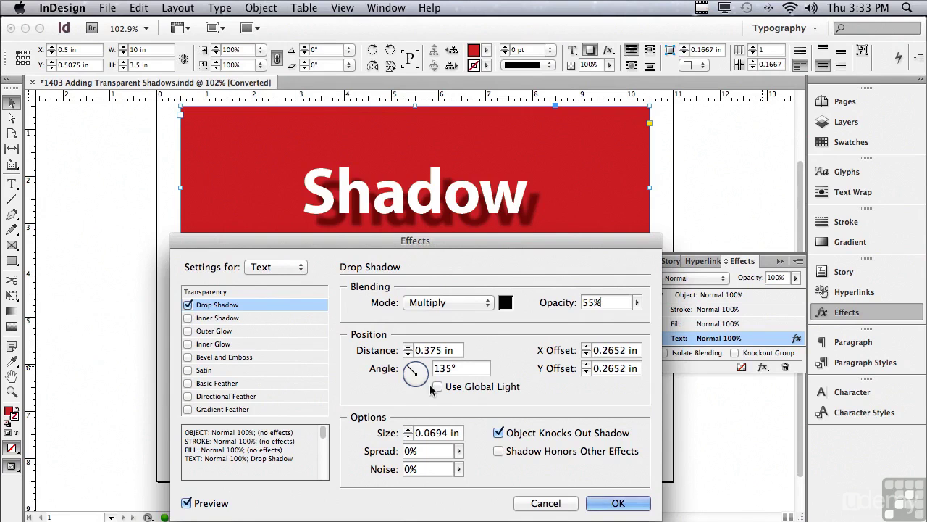
{"action": "left_click", "coordinate": [408, 354]}
{"action": "left_click", "coordinate": [409, 354]}
{"action": "left_click", "coordinate": [408, 355]}
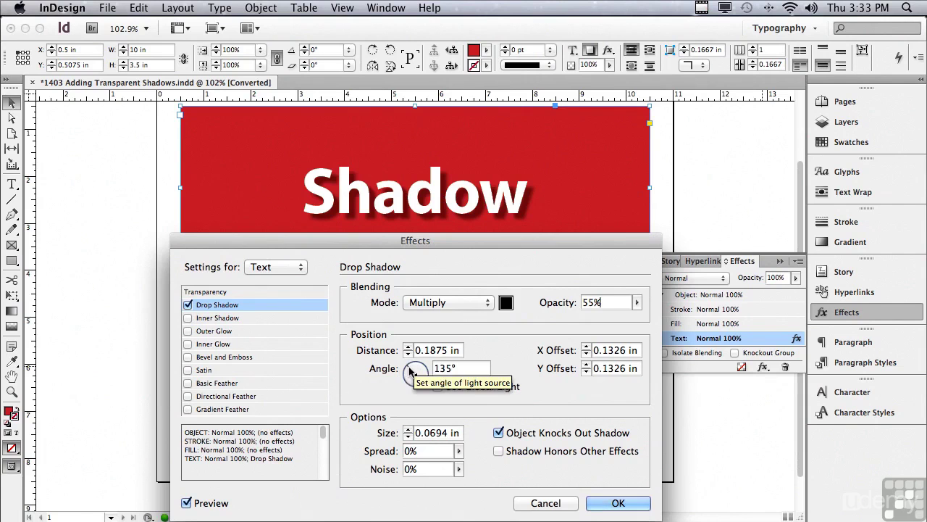
Step: Set the drop shadow's light angle to 145° and compare it with Use Global Light, leaving that option off
{"action": "mouse_move", "coordinate": [409, 371]}
{"action": "left_mouse_down"}
{"action": "mouse_move", "coordinate": [410, 386]}
{"action": "mouse_move", "coordinate": [423, 386]}
{"action": "mouse_move", "coordinate": [427, 364]}
{"action": "mouse_move", "coordinate": [408, 371]}
{"action": "left_mouse_up"}
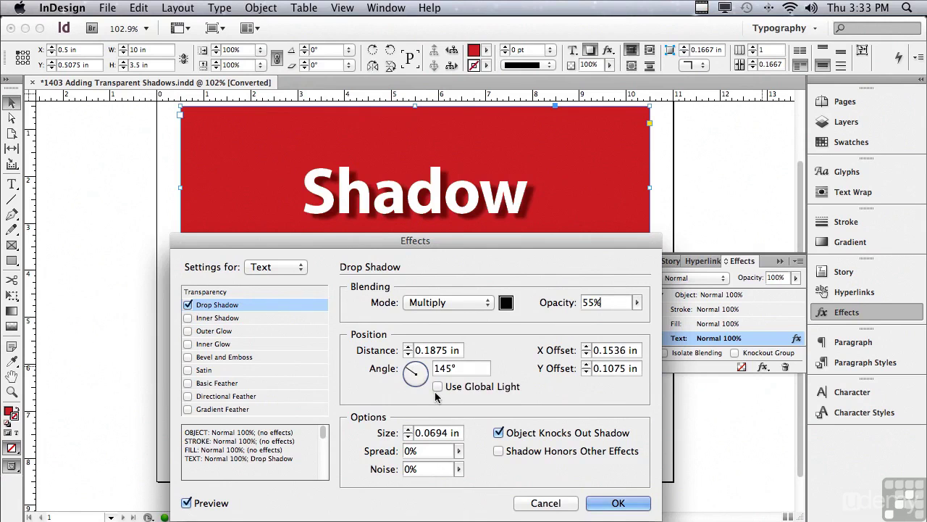
{"action": "left_click", "coordinate": [438, 387]}
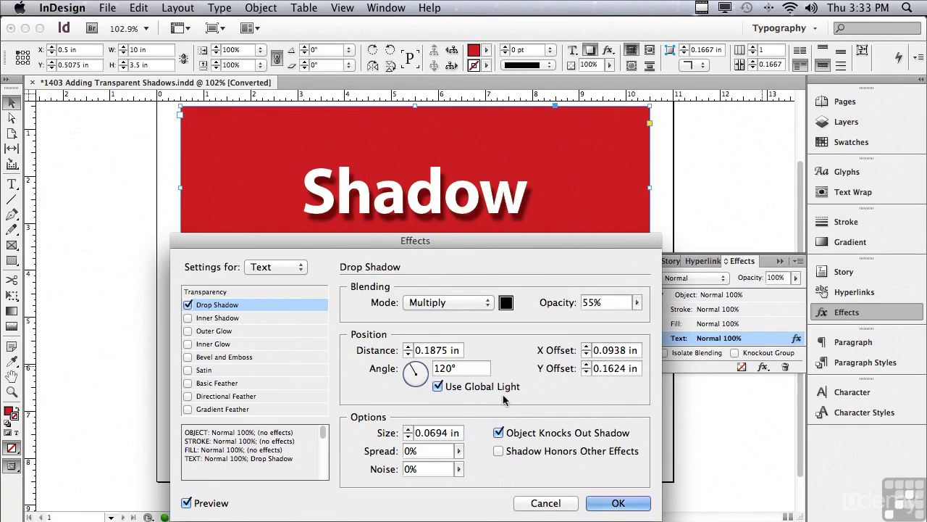
{"action": "left_click", "coordinate": [439, 386]}
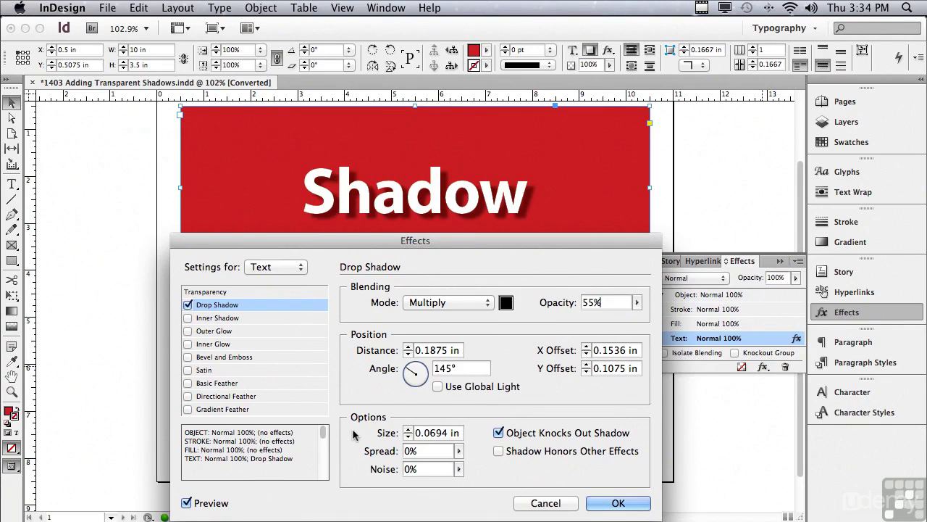
Step: Set the text drop shadow's size to 0.125 in, after previewing sizes up to 0.3125 in, and its spread to 44%
{"action": "left_click", "coordinate": [408, 429]}
{"action": "left_click", "coordinate": [408, 429]}
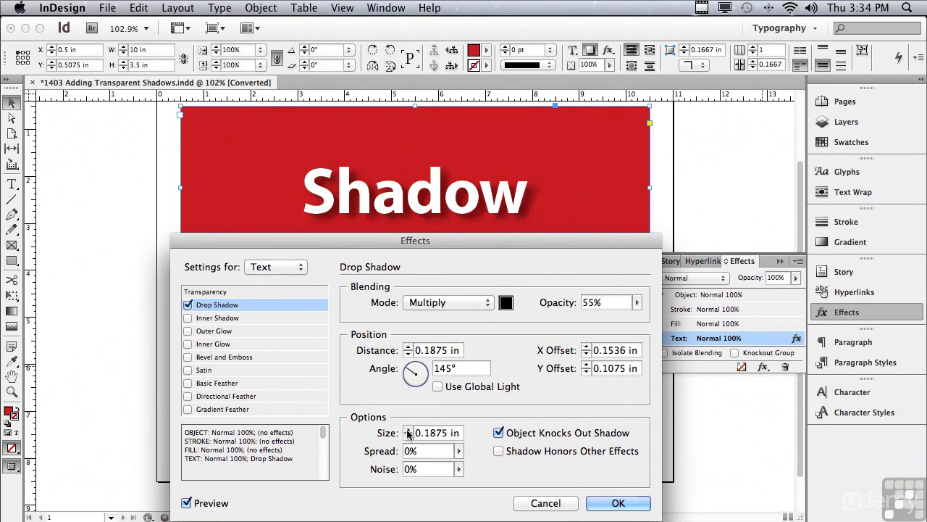
{"action": "left_click", "coordinate": [408, 429]}
{"action": "left_click", "coordinate": [407, 429]}
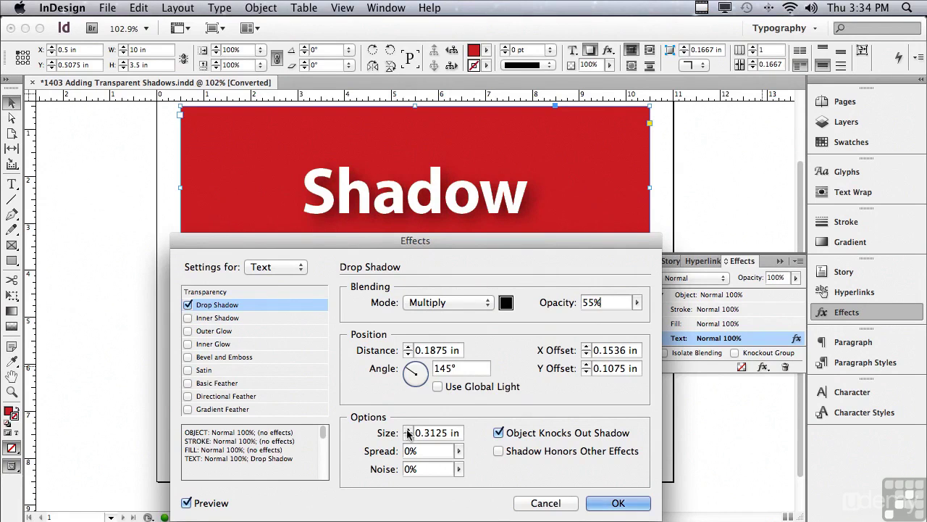
{"action": "left_click", "coordinate": [409, 437]}
{"action": "left_click", "coordinate": [409, 436]}
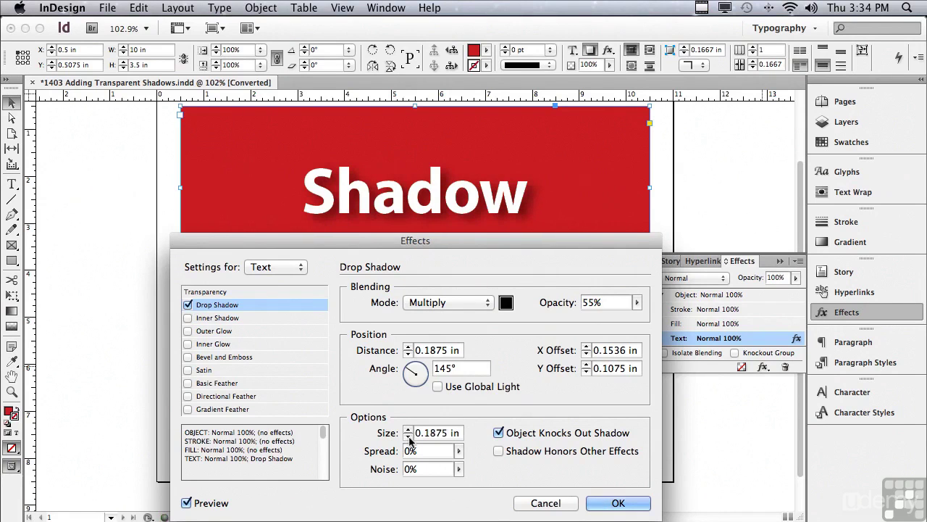
{"action": "left_click", "coordinate": [409, 436]}
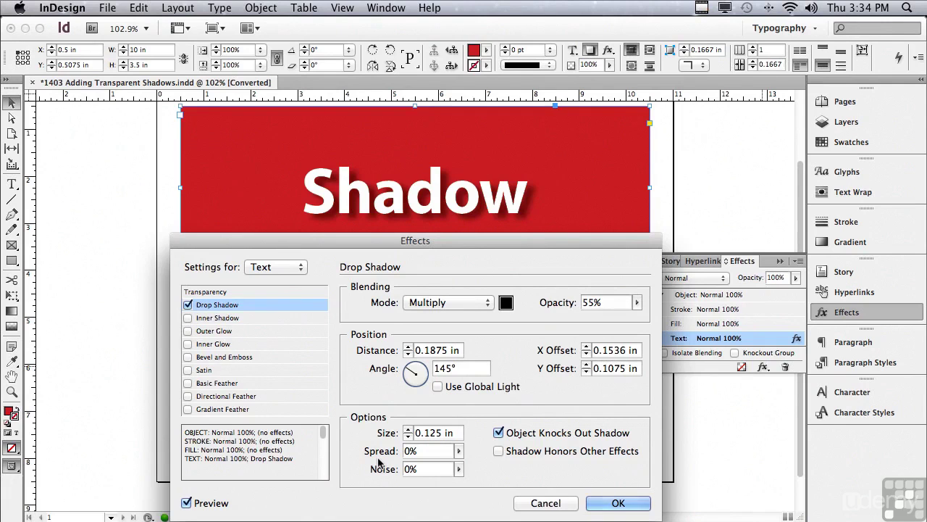
{"action": "left_click", "coordinate": [458, 452]}
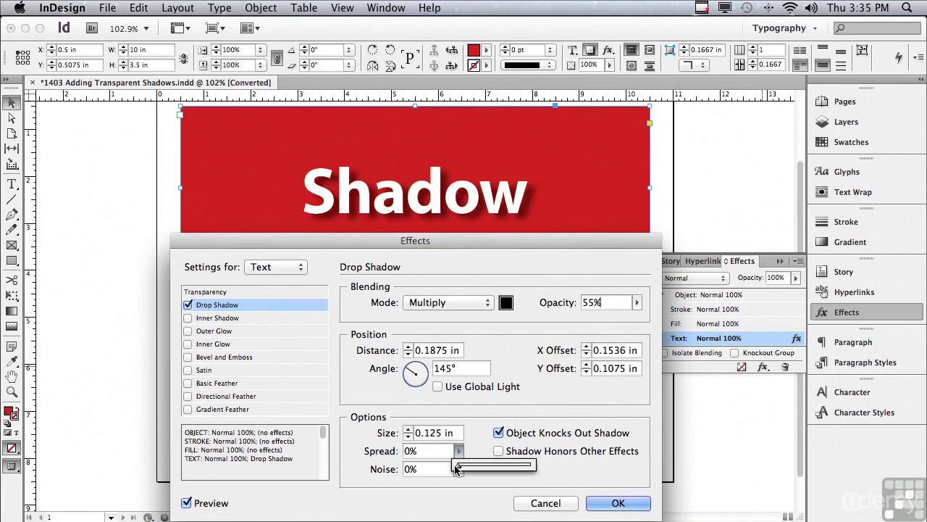
{"action": "left_click_drag", "start_coordinate": [458, 469], "coordinate": [489, 466]}
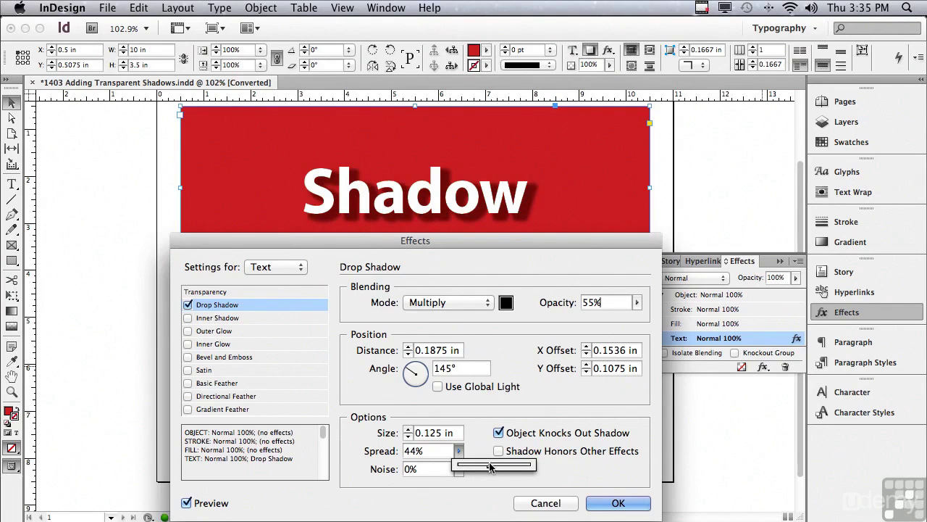
Step: Set the text drop shadow's spread to 0% and noise to 5%, and apply the effect
{"action": "left_click_drag", "start_coordinate": [490, 466], "coordinate": [425, 495]}
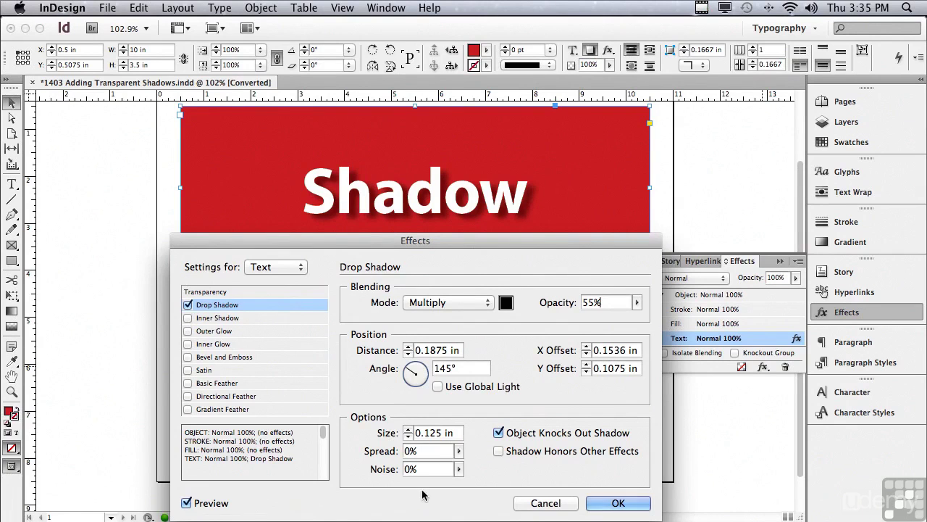
{"action": "left_click", "coordinate": [458, 469]}
{"action": "left_click_drag", "start_coordinate": [458, 473], "coordinate": [462, 487]}
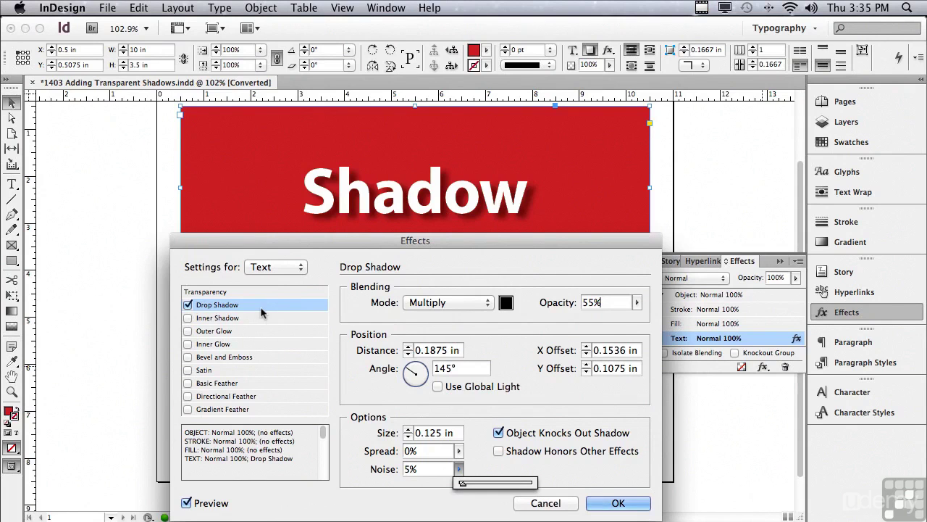
{"action": "left_click", "coordinate": [600, 500]}
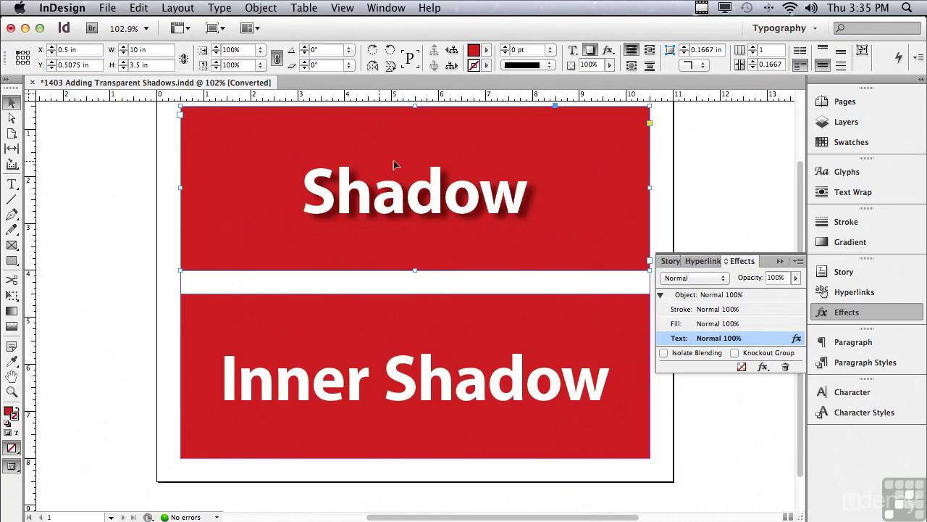
Step: Toggle the drop shadow on the word Shadow off and back on to compare the text with and without it
{"action": "left_click", "coordinate": [588, 52]}
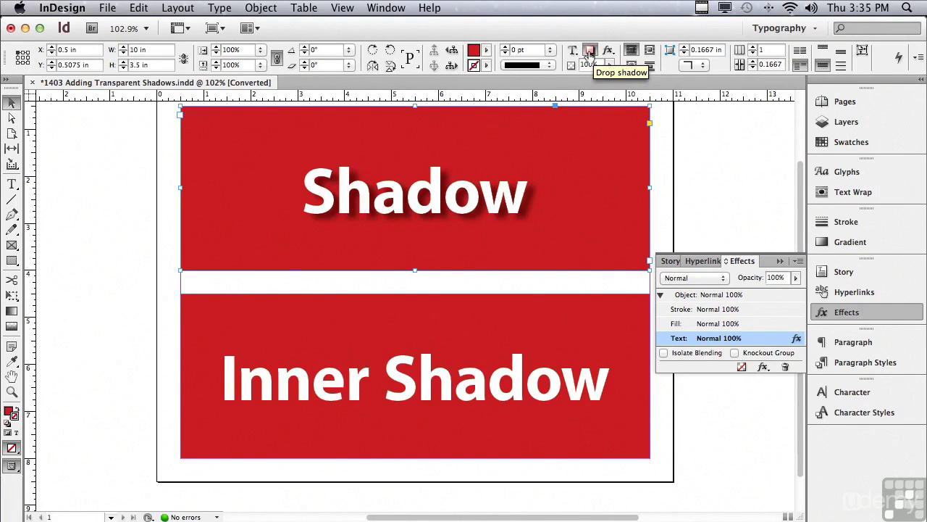
{"action": "left_click", "coordinate": [590, 52]}
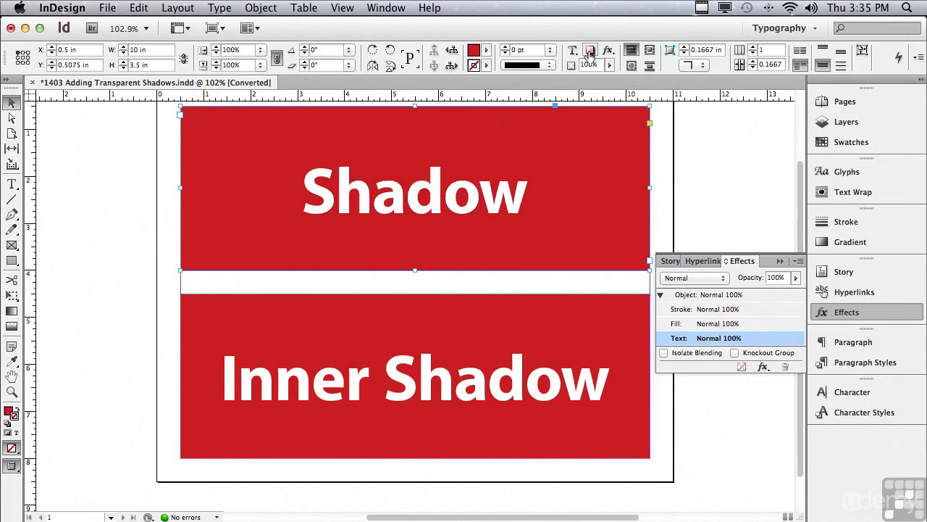
{"action": "left_click", "coordinate": [590, 52]}
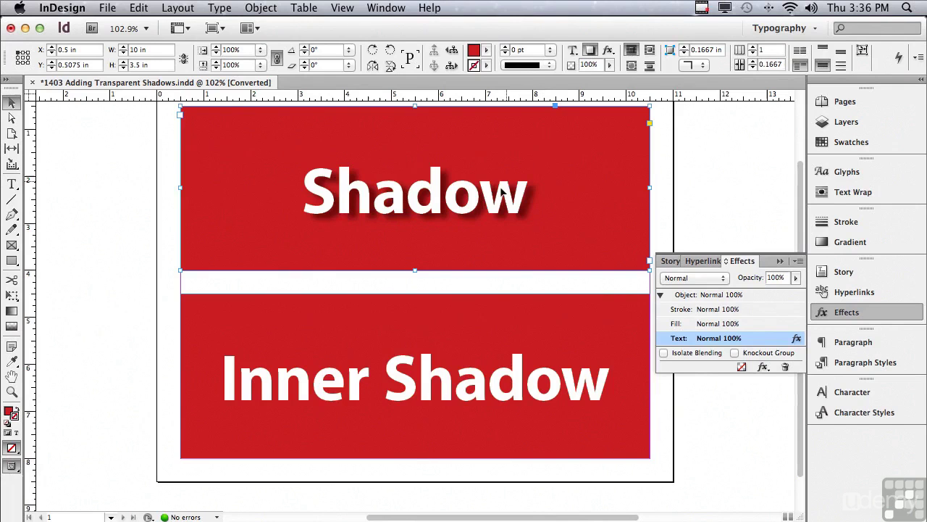
Step: Add an Inner Shadow effect to the whole Inner Shadow frame at object level, keeping the frame in view for the preview
{"action": "left_click", "coordinate": [371, 323]}
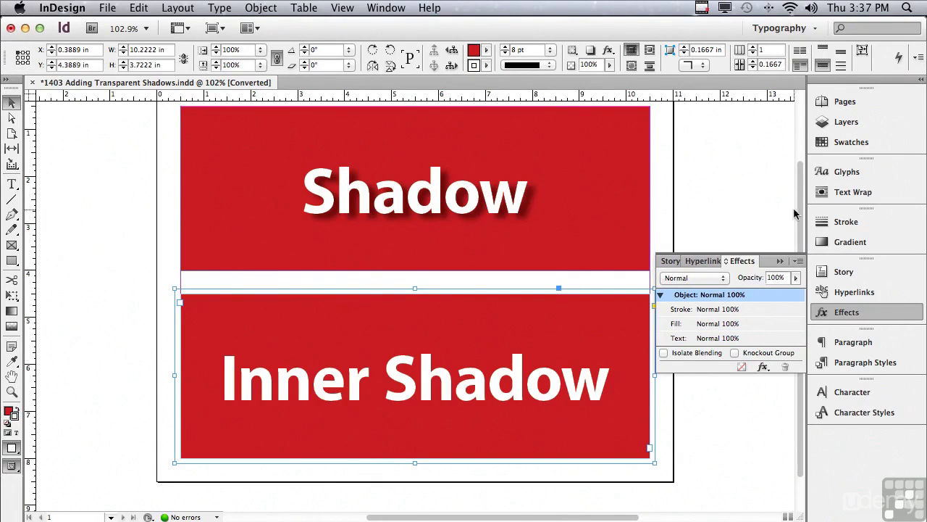
{"action": "scroll", "coordinate": [799, 210], "scroll_direction": "up", "scroll_amount": 2}
{"action": "scroll", "coordinate": [800, 210], "scroll_direction": "up", "scroll_amount": 5}
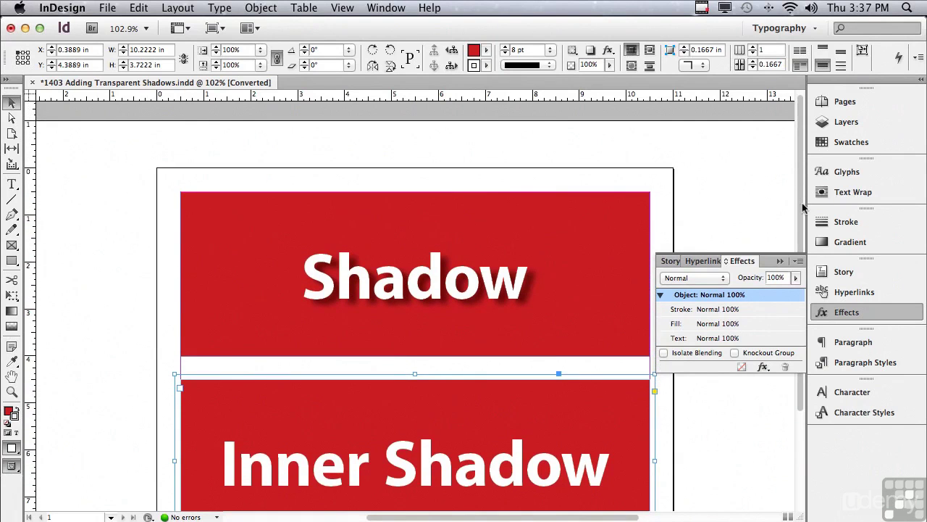
{"action": "scroll", "coordinate": [800, 213], "scroll_direction": "down", "scroll_amount": 3}
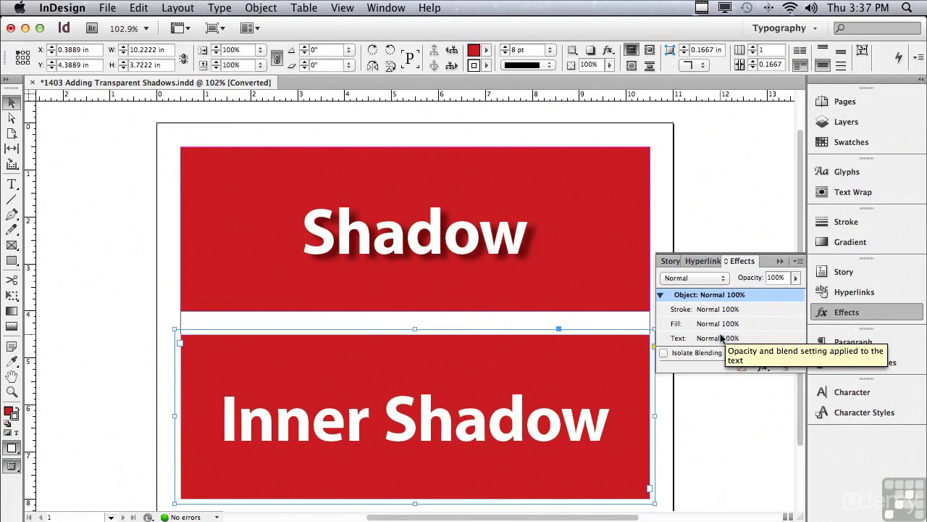
{"action": "left_click", "coordinate": [764, 368]}
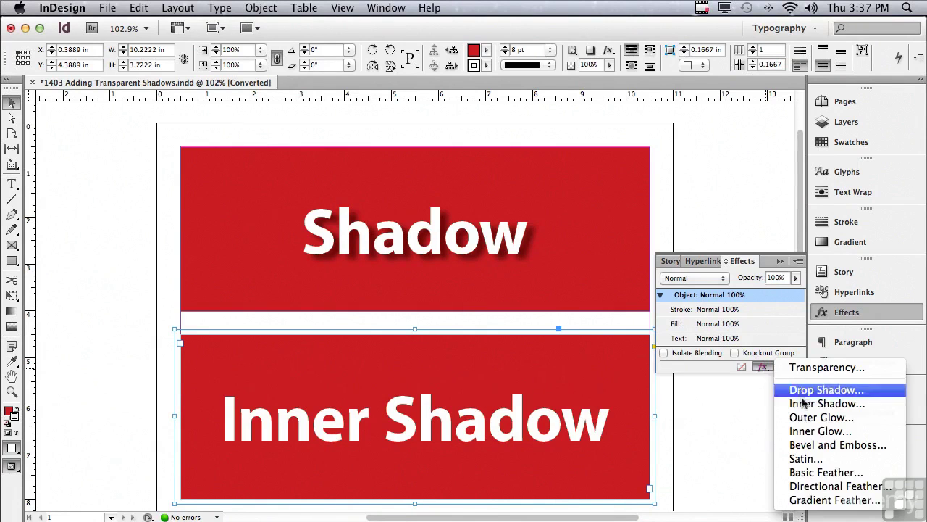
{"action": "left_click", "coordinate": [826, 404]}
{"action": "left_click_drag", "start_coordinate": [334, 241], "coordinate": [335, 21]}
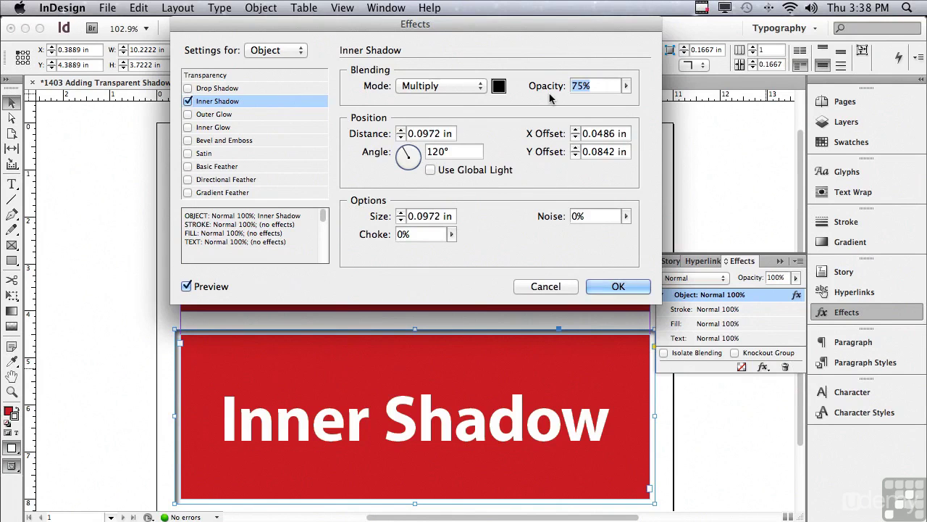
Step: Set the frame's inner shadow opacity to 60% and its angle to 135°
{"action": "left_click", "coordinate": [626, 86]}
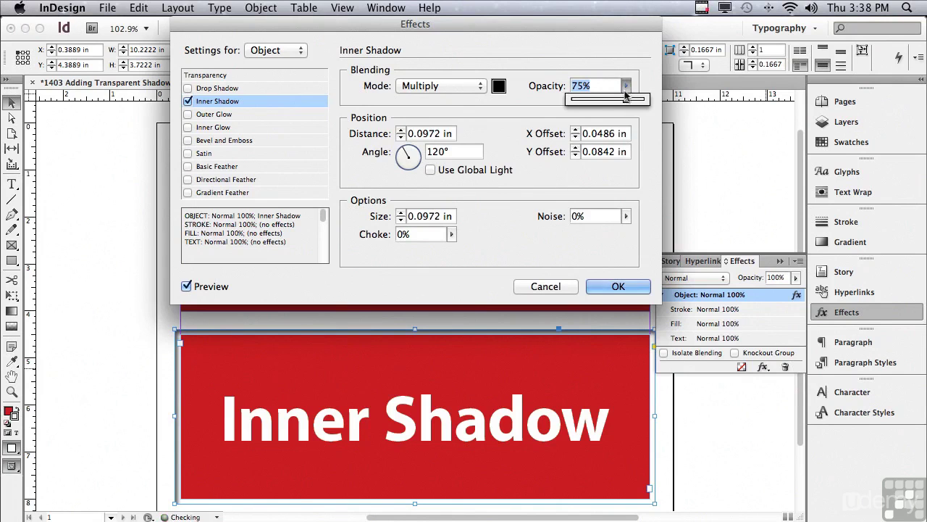
{"action": "left_click_drag", "start_coordinate": [618, 102], "coordinate": [615, 102]}
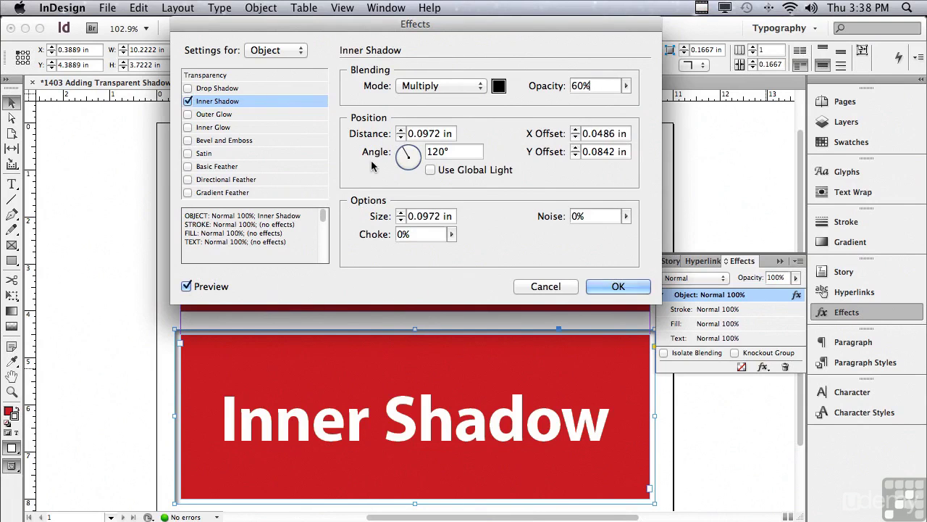
{"action": "left_click_drag", "start_coordinate": [403, 152], "coordinate": [401, 151]}
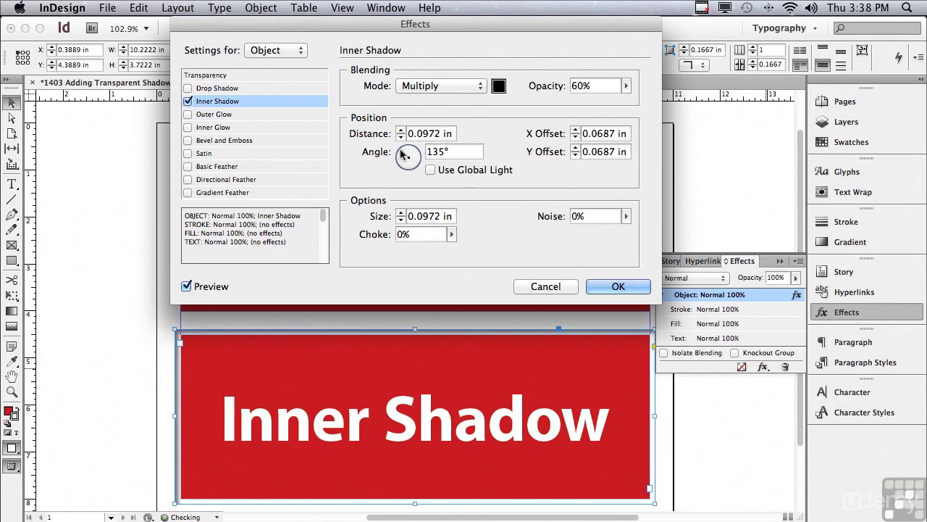
Step: Increase the distance of the frame's inner shadow to 0.3125 in
{"action": "left_click", "coordinate": [400, 130]}
{"action": "left_click", "coordinate": [401, 130]}
{"action": "left_click", "coordinate": [400, 130]}
{"action": "left_click", "coordinate": [401, 130]}
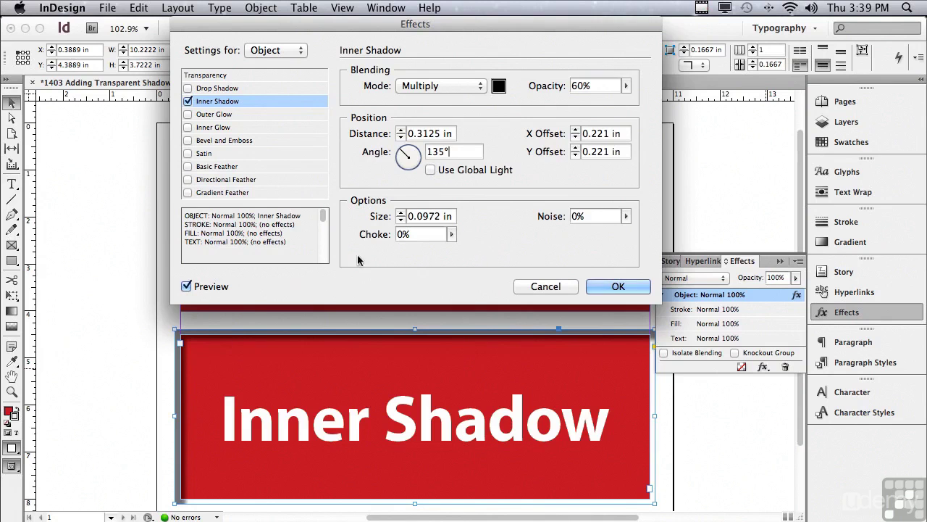
Step: Increase the size of the frame's inner shadow to 0.4375 in
{"action": "left_click", "coordinate": [400, 213]}
{"action": "left_click", "coordinate": [400, 213]}
{"action": "left_click", "coordinate": [400, 213]}
{"action": "left_click", "coordinate": [400, 213]}
{"action": "left_click", "coordinate": [400, 213]}
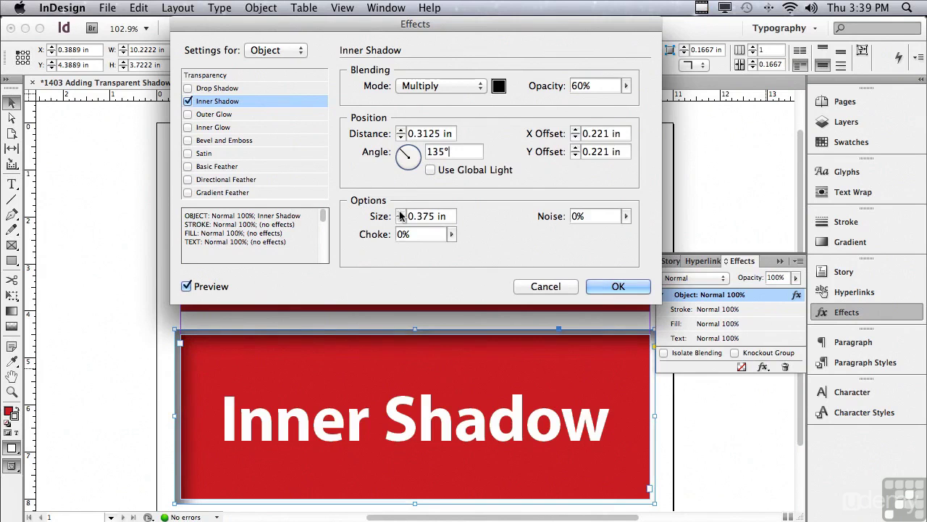
{"action": "left_click", "coordinate": [400, 213]}
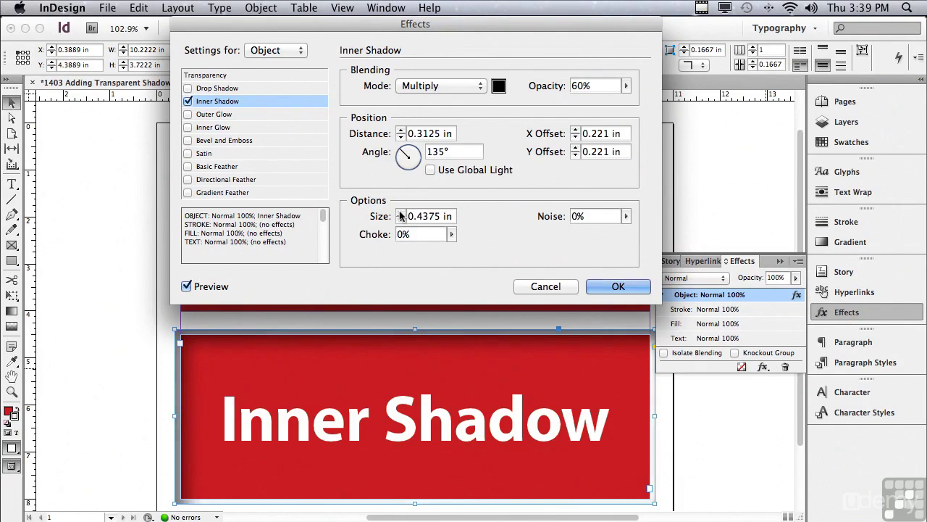
Step: Set the frame's inner shadow noise to 6% and keep its choke at 0%
{"action": "left_click", "coordinate": [626, 216]}
{"action": "left_click_drag", "start_coordinate": [630, 231], "coordinate": [633, 232]}
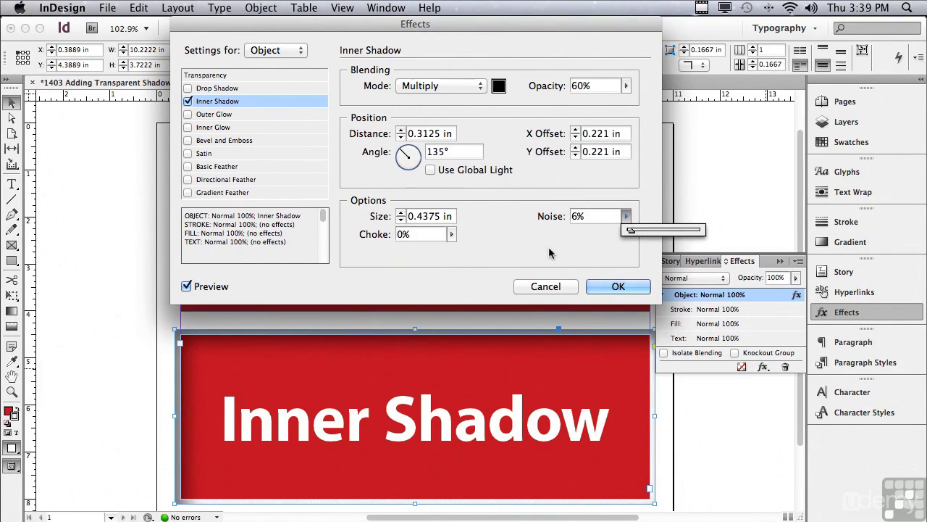
{"action": "left_click", "coordinate": [451, 234]}
{"action": "mouse_move", "coordinate": [452, 252]}
{"action": "left_mouse_down"}
{"action": "mouse_move", "coordinate": [461, 250]}
{"action": "mouse_move", "coordinate": [448, 254]}
{"action": "left_mouse_up"}
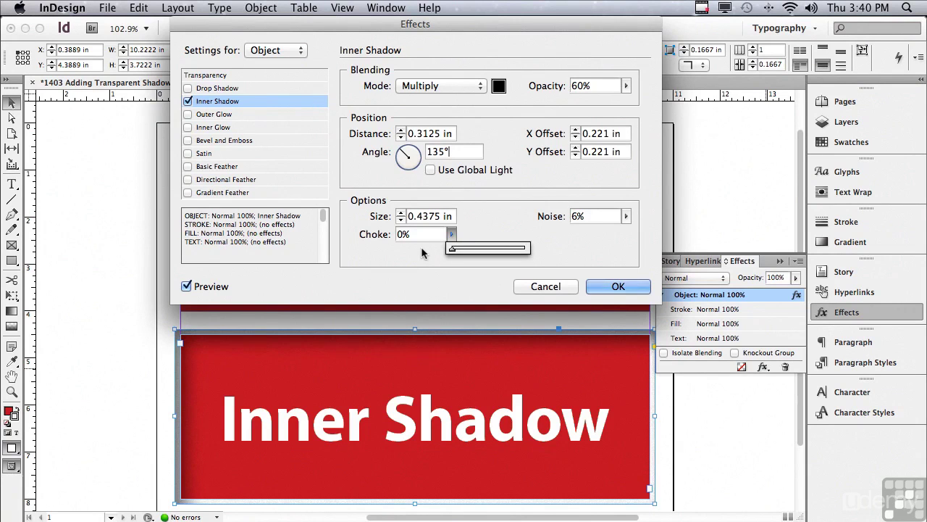
Step: Reduce the opacity of the frame's inner shadow to 50% and apply the effect
{"action": "left_click", "coordinate": [626, 86]}
{"action": "left_click_drag", "start_coordinate": [623, 104], "coordinate": [617, 106]}
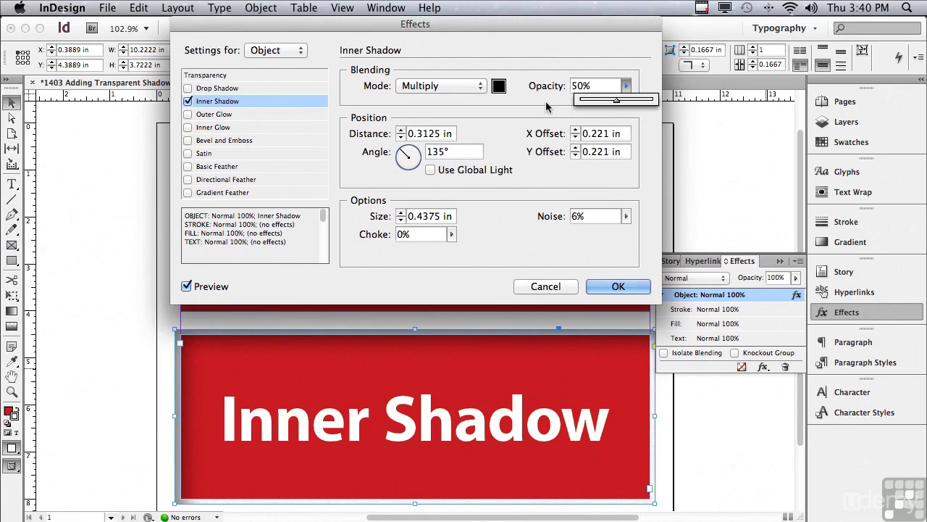
{"action": "left_click", "coordinate": [619, 287]}
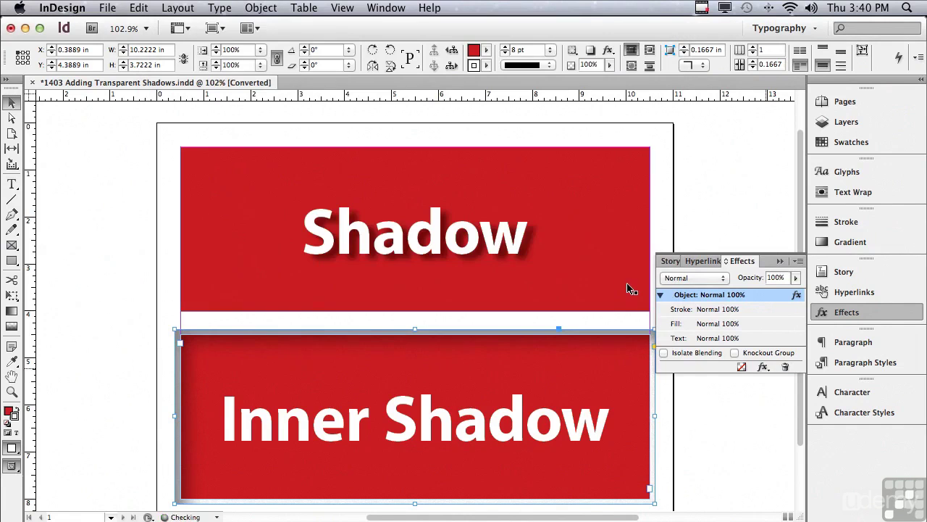
Step: Deselect the frame and switch the layout to Preview screen mode to view the shadows without guides or frame edges
{"action": "left_click", "coordinate": [604, 131]}
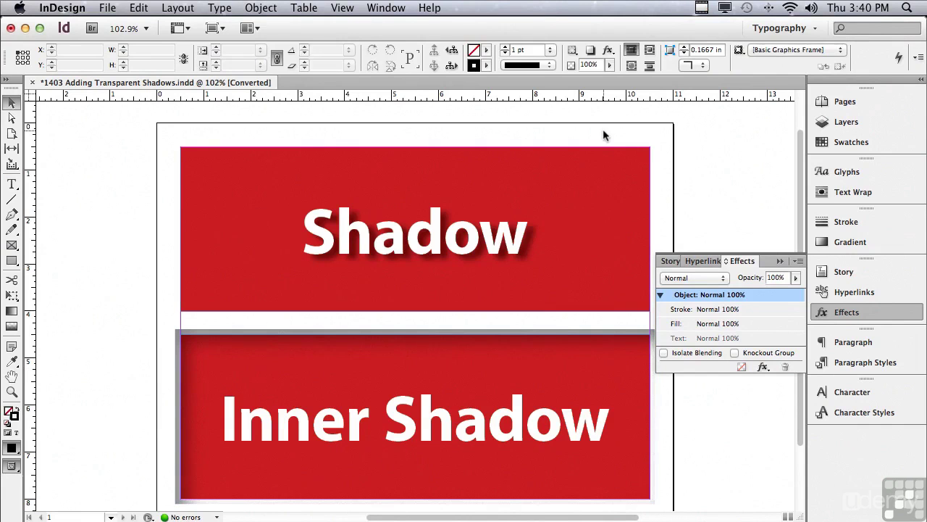
{"action": "key", "text": "w"}
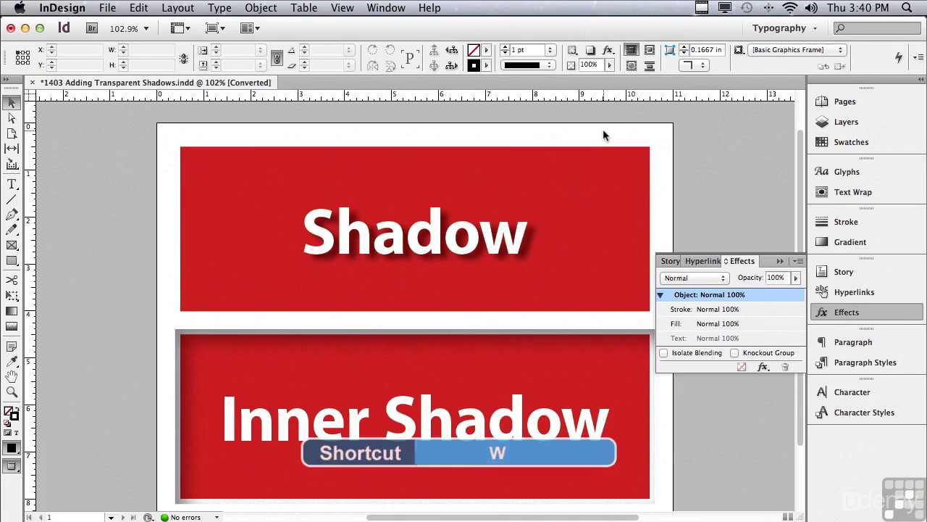
{"action": "left_click", "coordinate": [517, 352]}
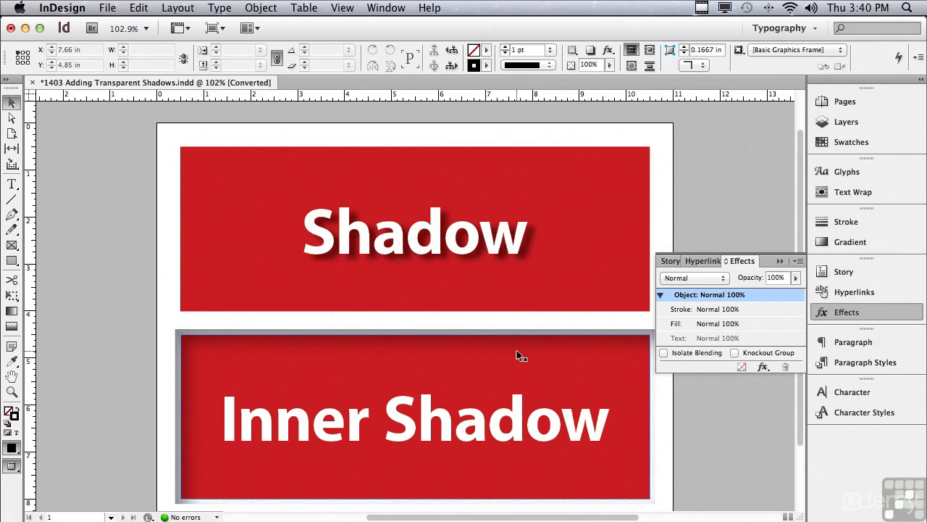
Step: Select the Inner Shadow frame and add an Inner Shadow effect to its text only
{"action": "left_click", "coordinate": [496, 426]}
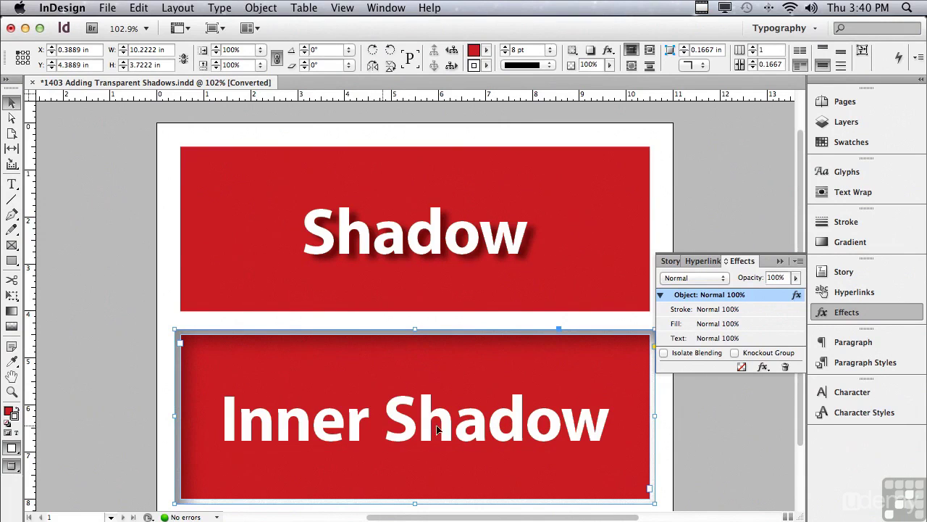
{"action": "left_click", "coordinate": [685, 340]}
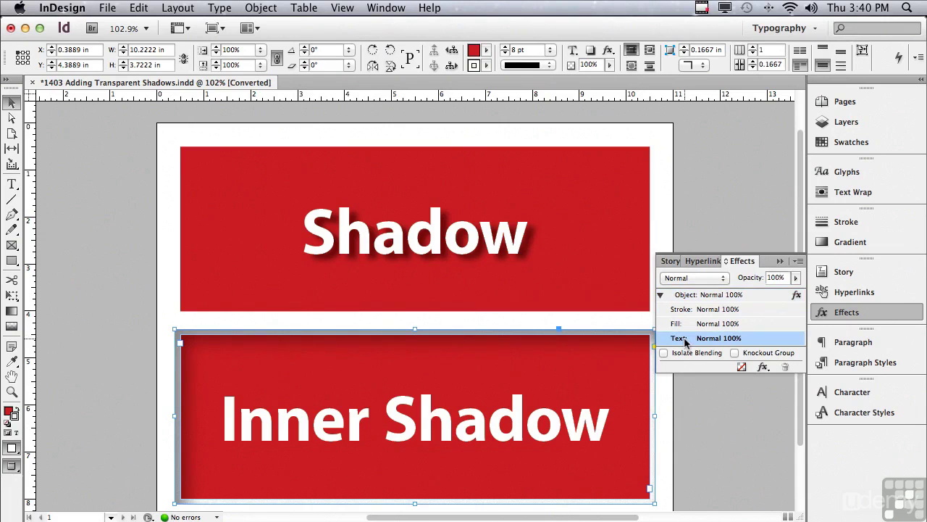
{"action": "left_click", "coordinate": [763, 367]}
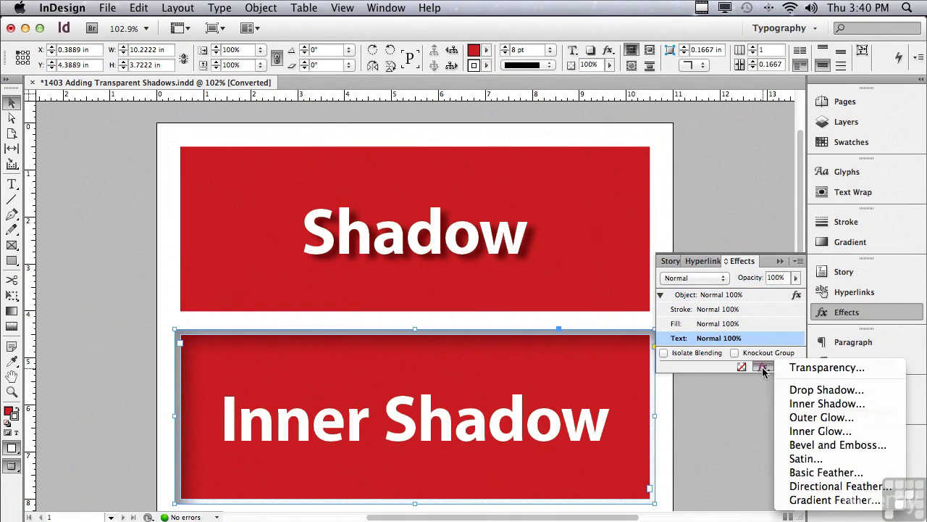
{"action": "left_click", "coordinate": [806, 404]}
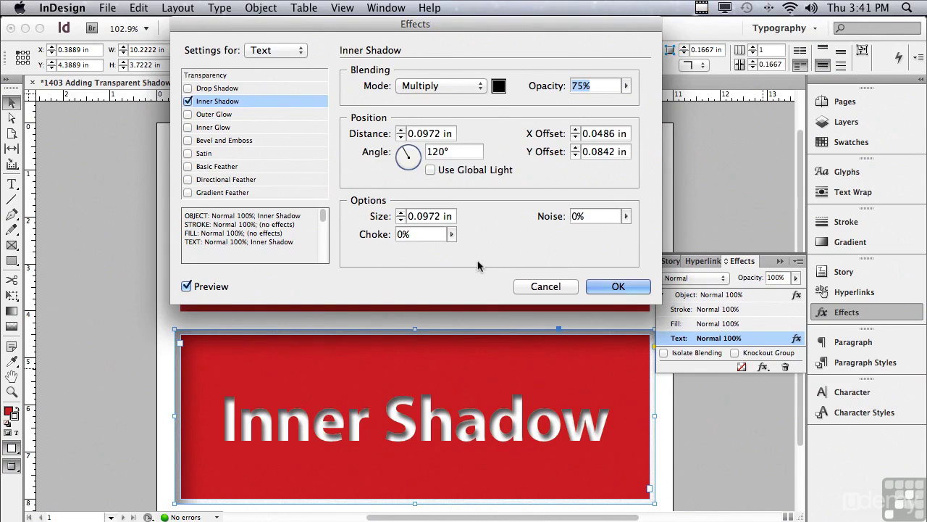
Step: Set the text inner shadow's opacity to 55% and size to 0.125 in, and apply the effect
{"action": "left_click", "coordinate": [627, 86]}
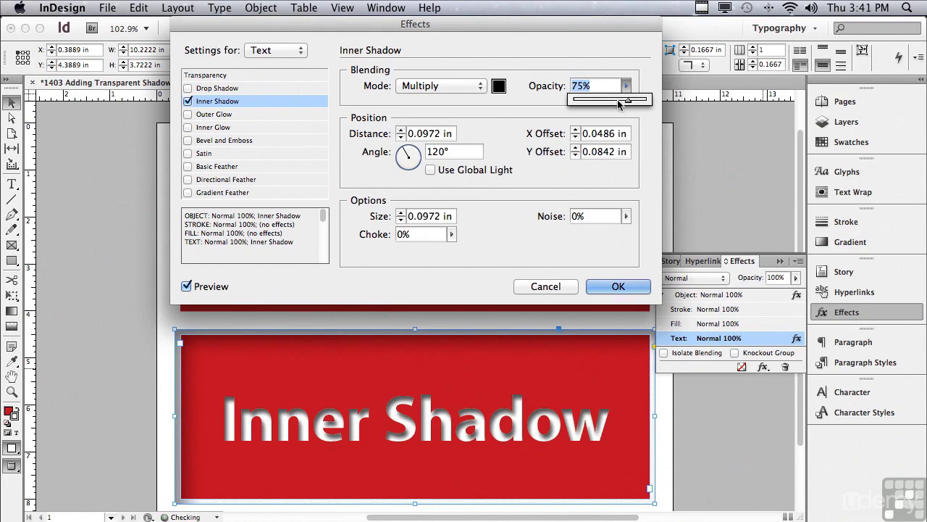
{"action": "left_click_drag", "start_coordinate": [627, 99], "coordinate": [615, 103]}
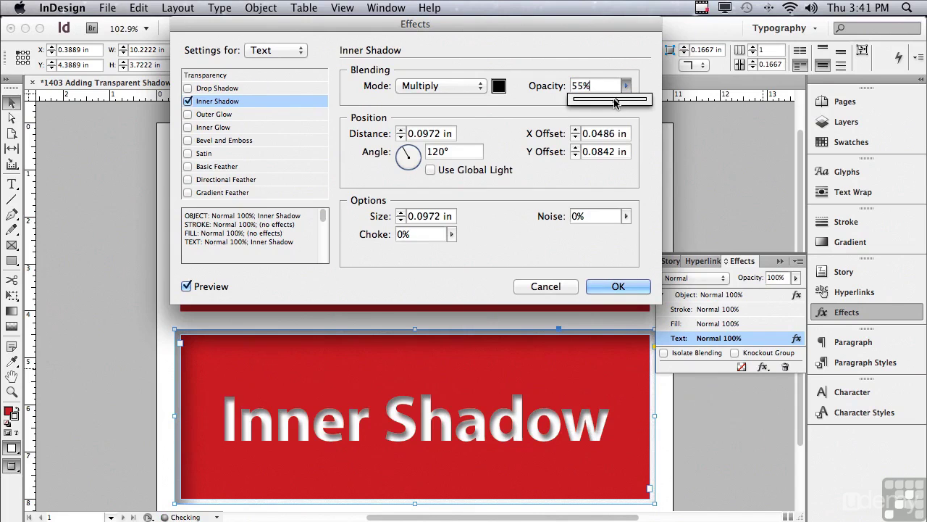
{"action": "left_click", "coordinate": [400, 213]}
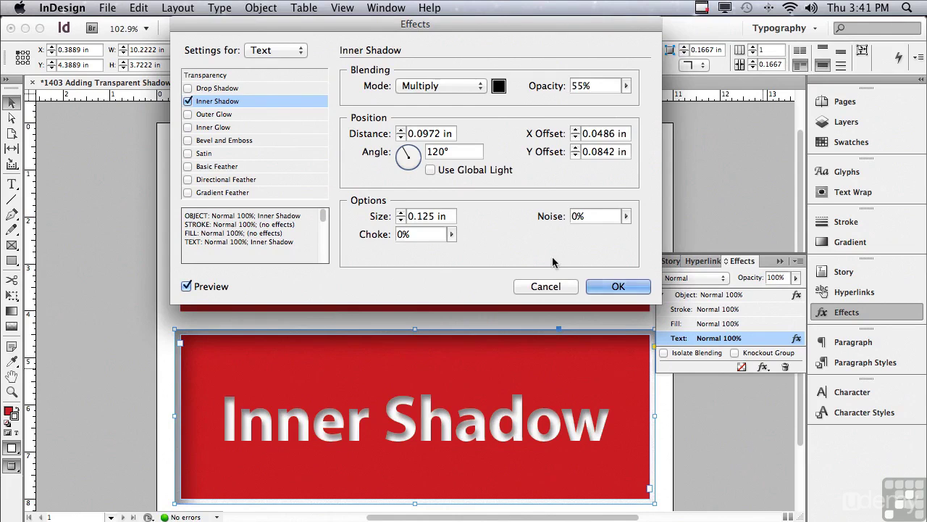
{"action": "left_click", "coordinate": [600, 287]}
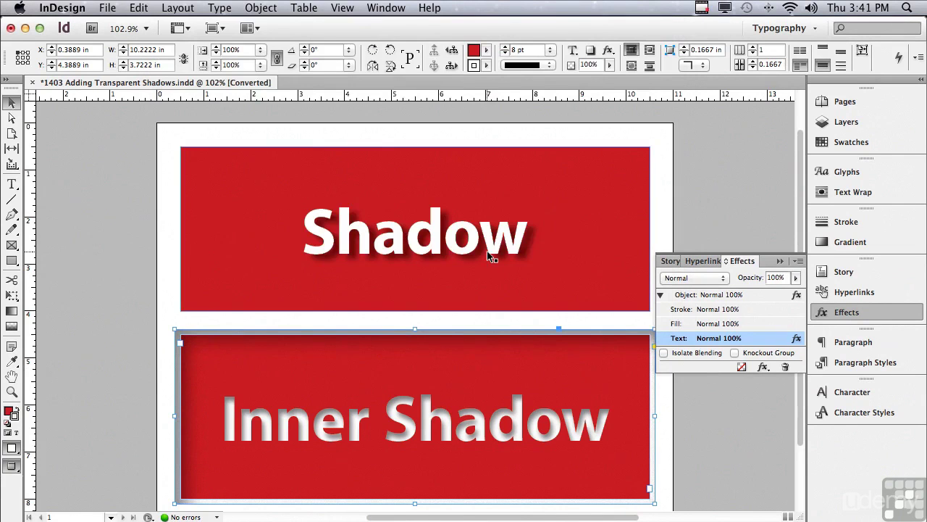